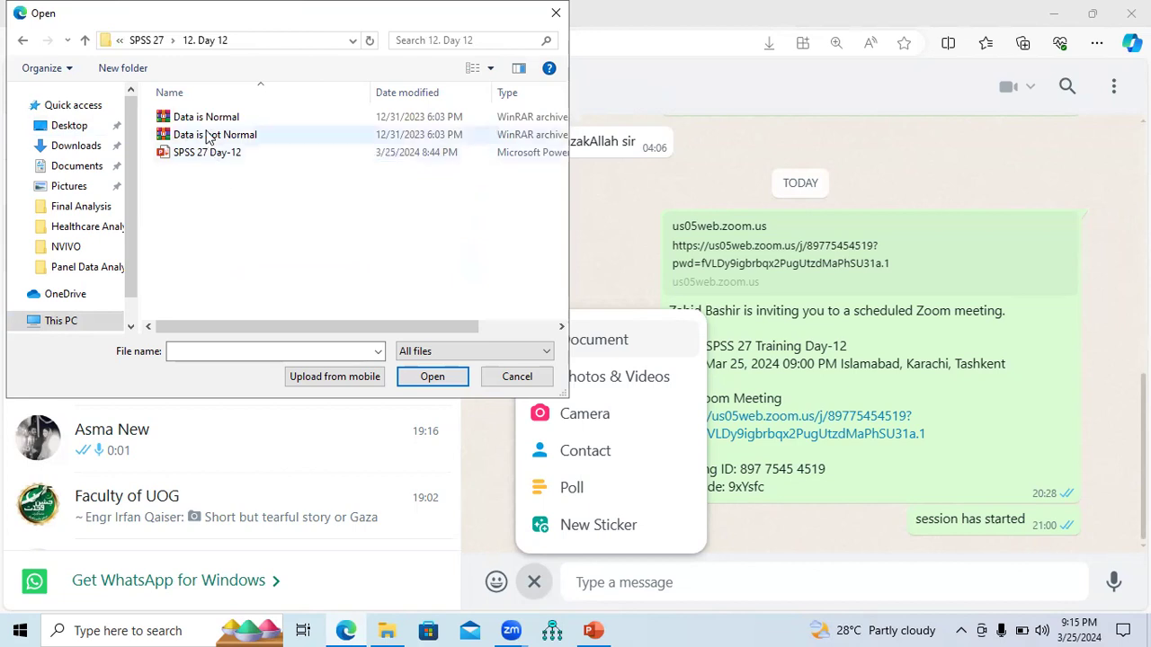
# Attach the Data is Normal and Data is not Normal archives and send them in the open chat
pyautogui.click(205, 123)
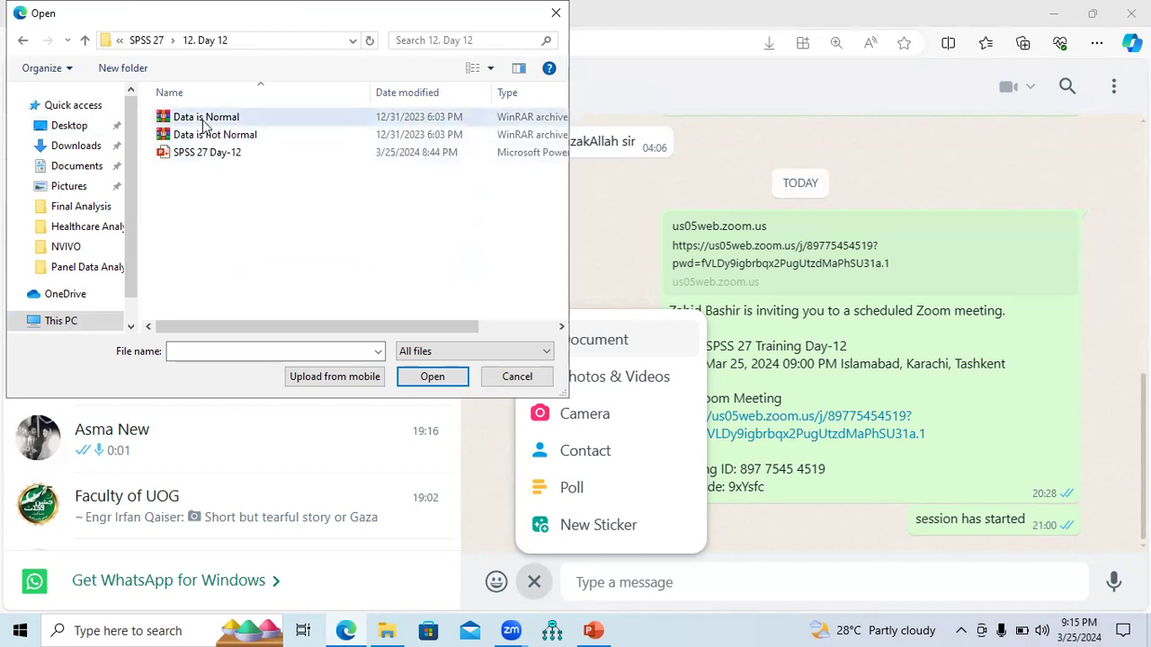
pyautogui.keyDown('ctrl'); pyautogui.click(205, 140); pyautogui.keyUp('ctrl')
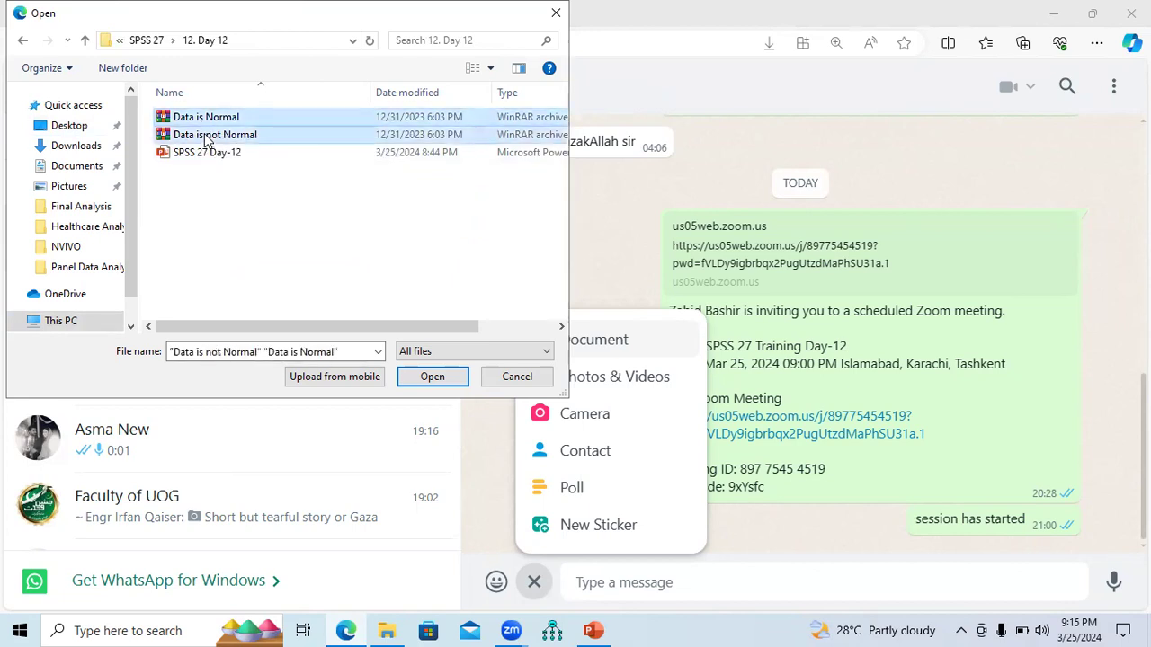
pyautogui.click(432, 379)
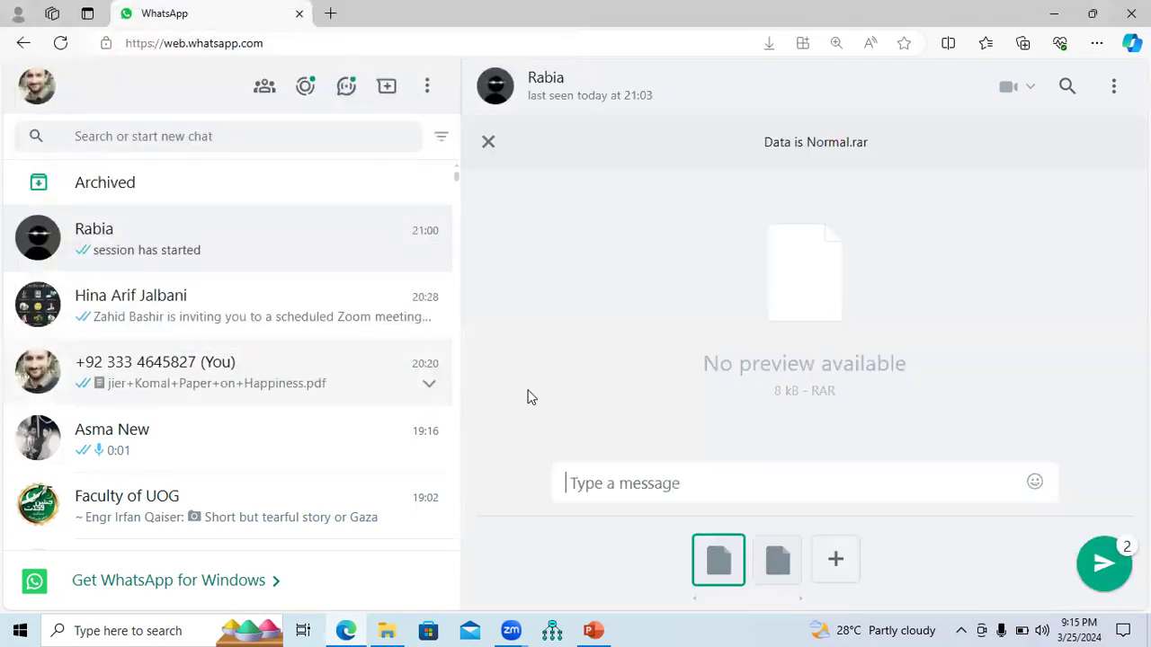
pyautogui.click(1113, 579)
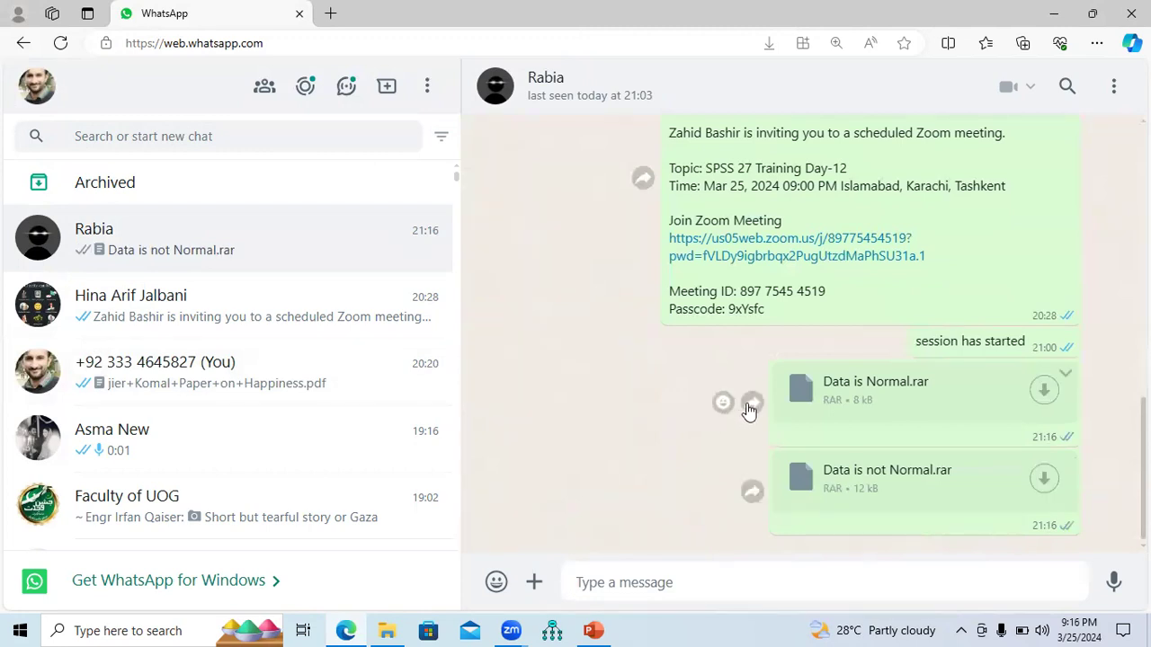
# Forward the Data is Normal.rar message to the other training participant
pyautogui.click(751, 404)
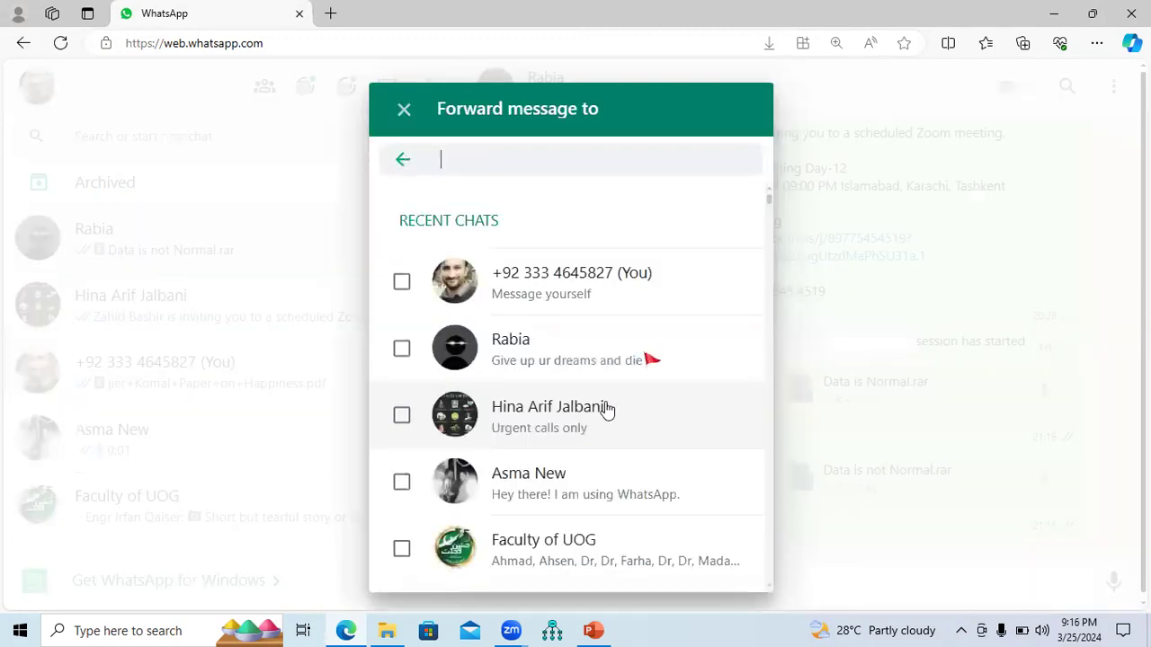
pyautogui.click(403, 415)
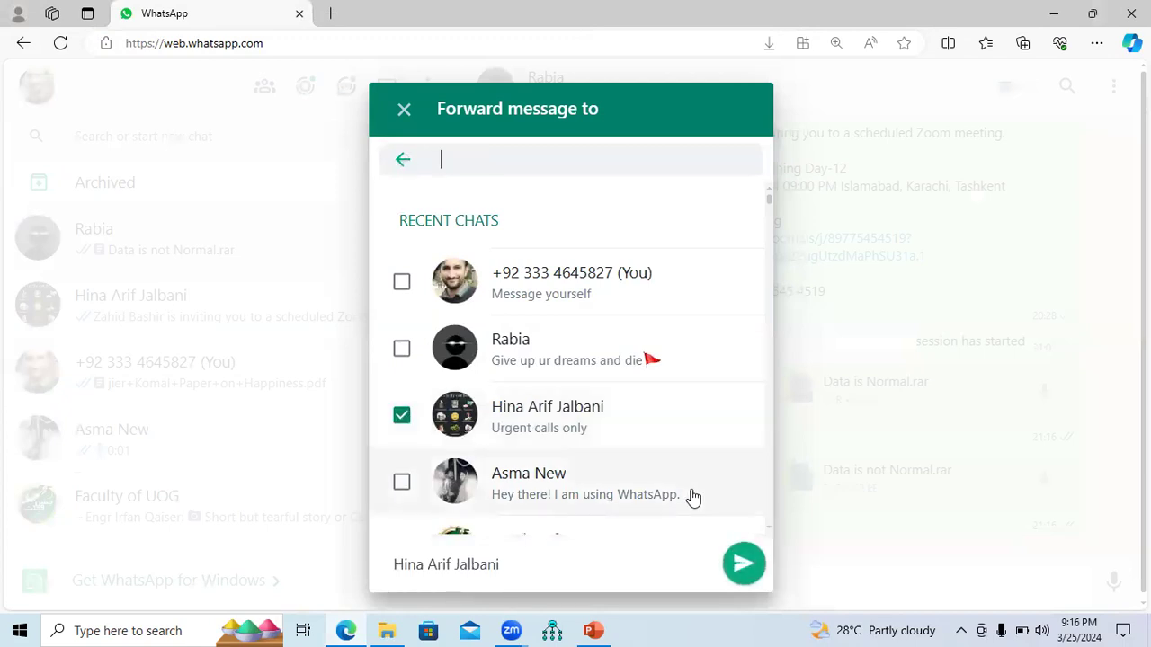
pyautogui.click(743, 564)
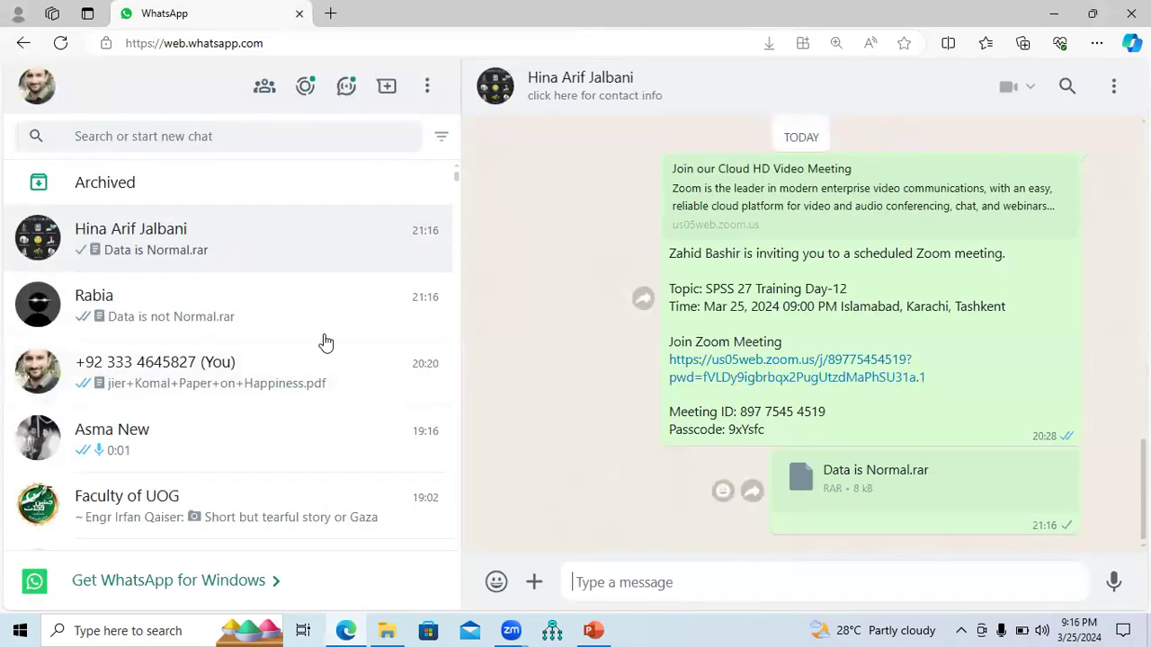
# Return to the first participant's chat and forward the Data is not Normal.rar message to the other training participant
pyautogui.click(248, 322)
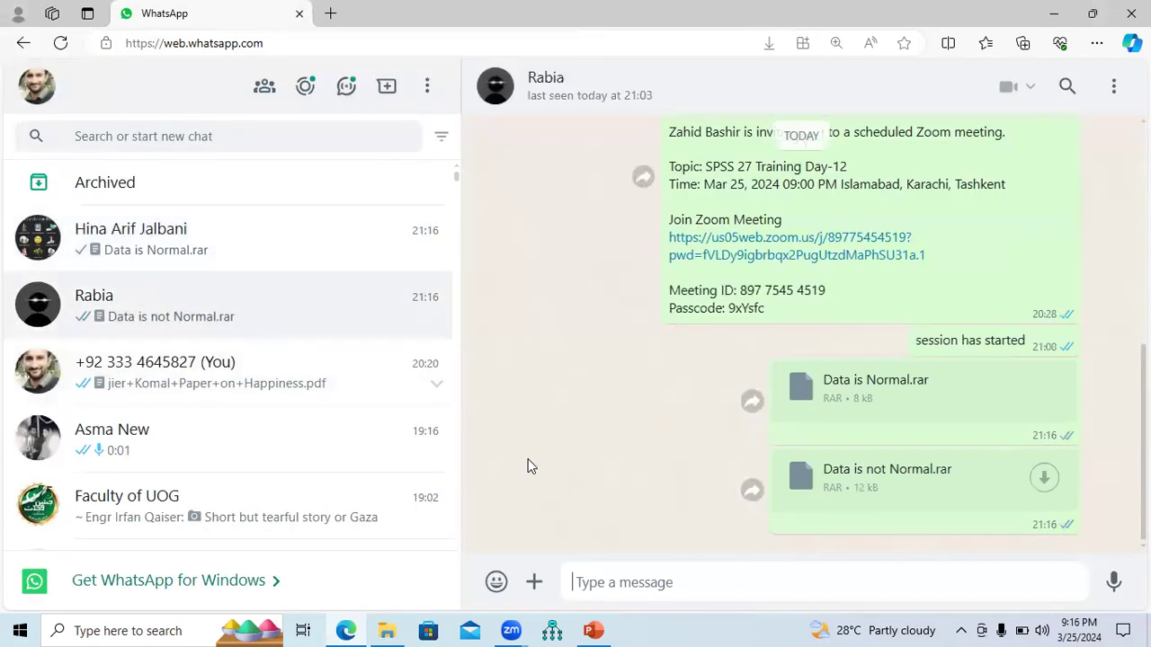
pyautogui.click(753, 492)
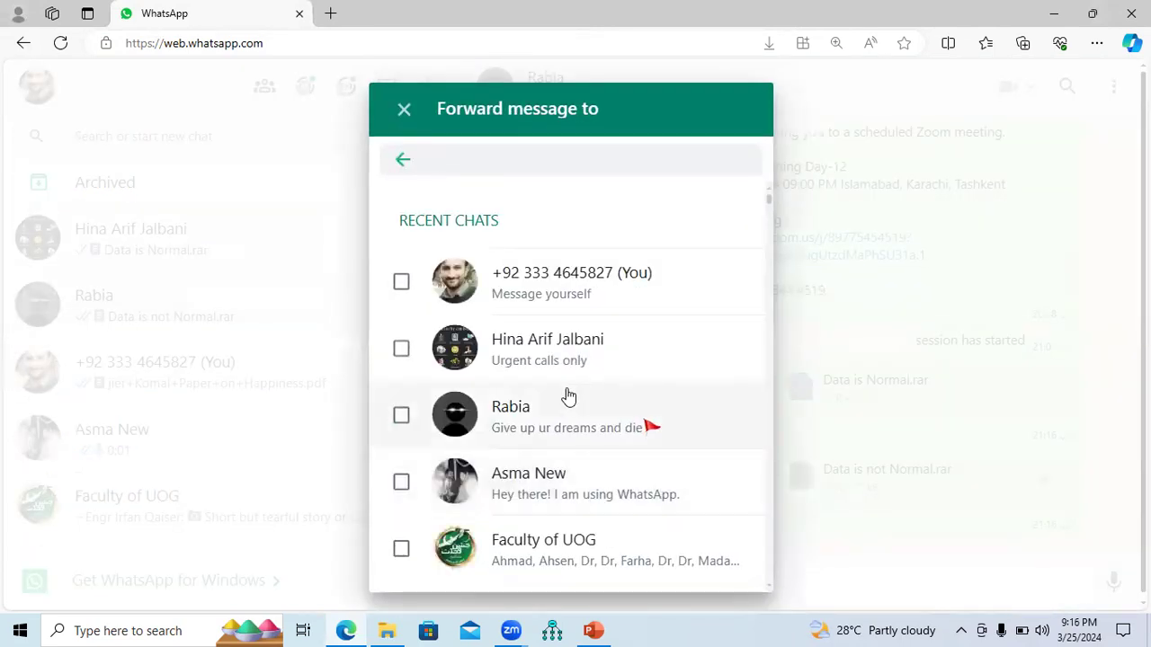
pyautogui.click(401, 349)
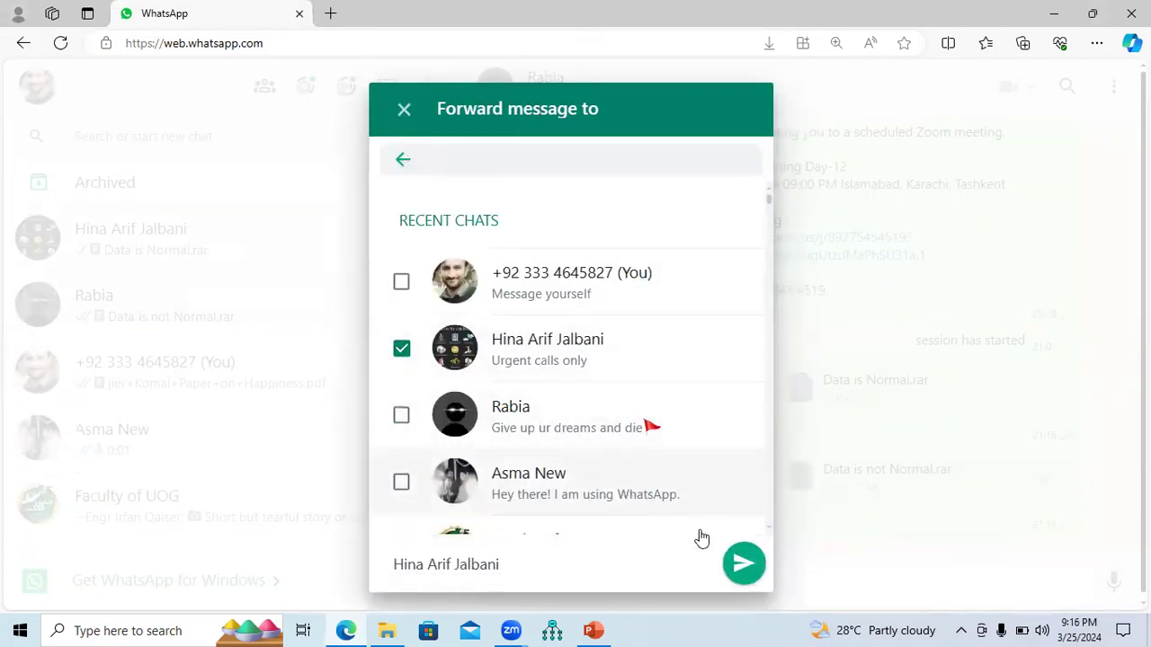
pyautogui.click(743, 564)
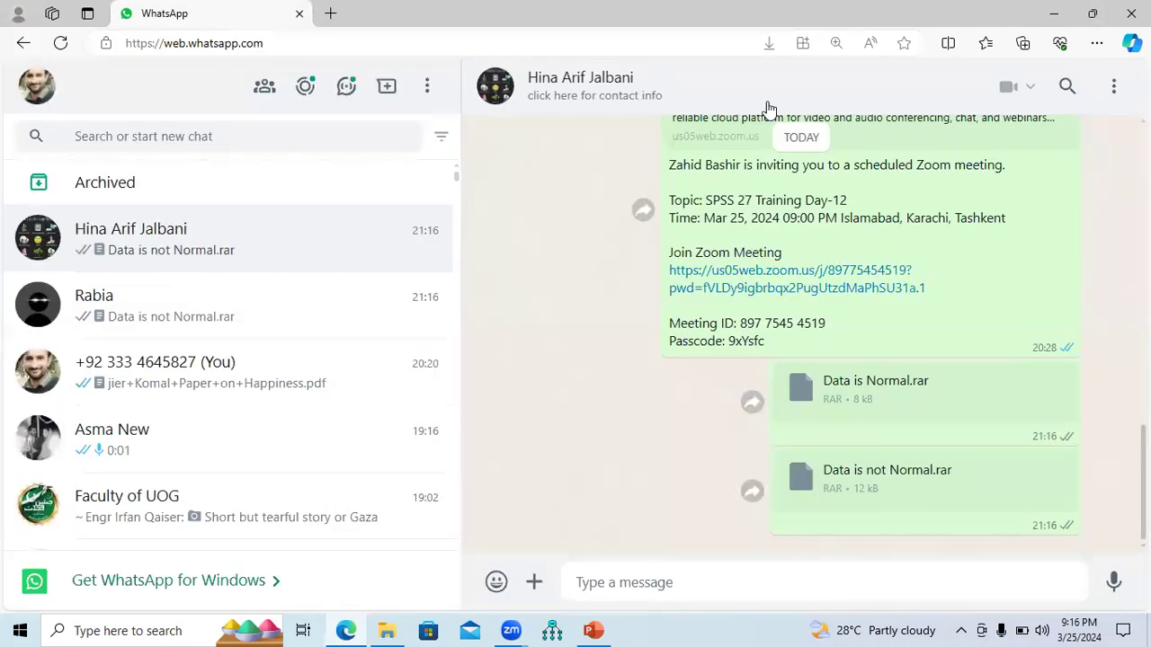
# Switch to the 12. Day 12 folder in File Explorer and open the Data is Normal archive at its Data is Normal folder
pyautogui.click(1057, 14)
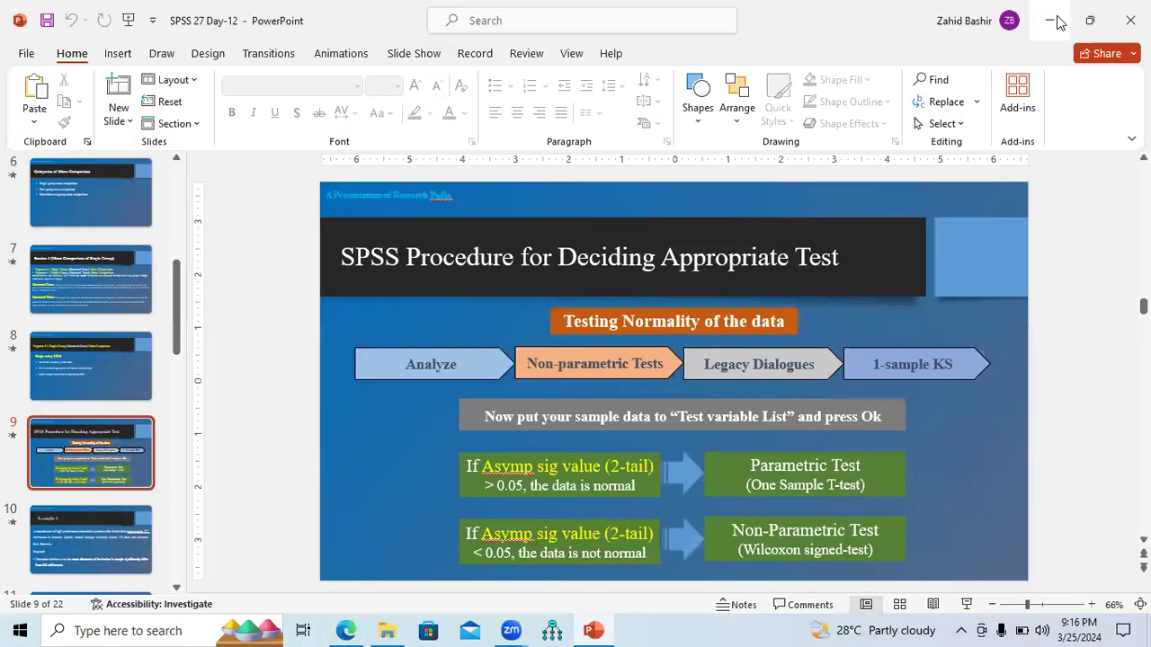
pyautogui.click(1052, 20)
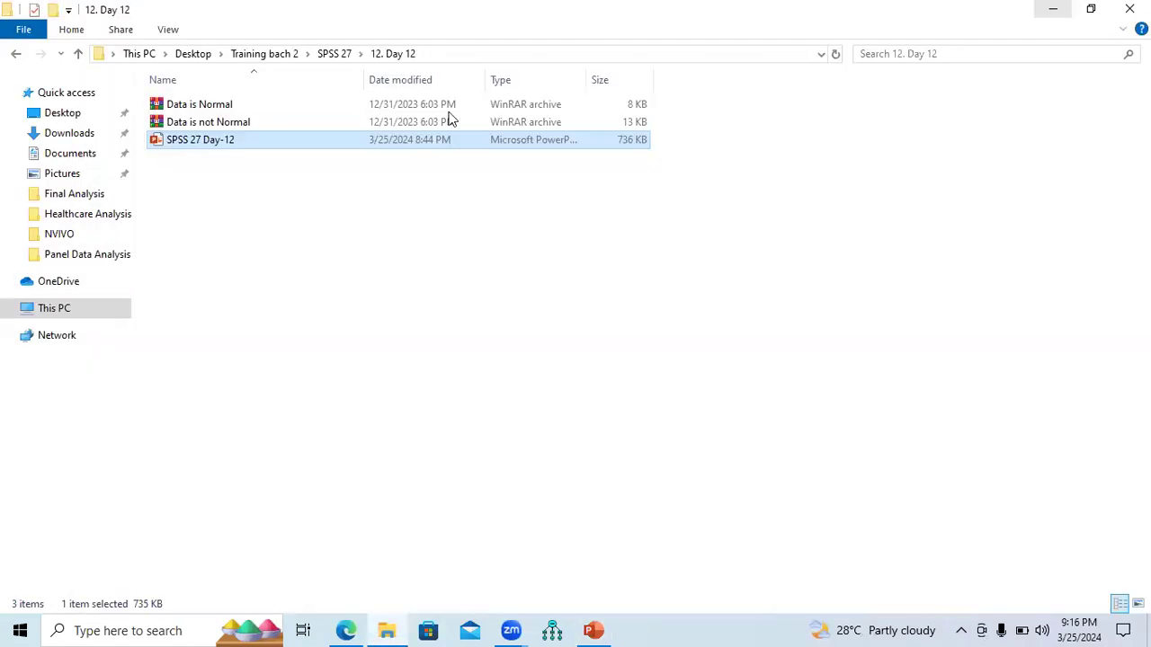
pyautogui.click(206, 108)
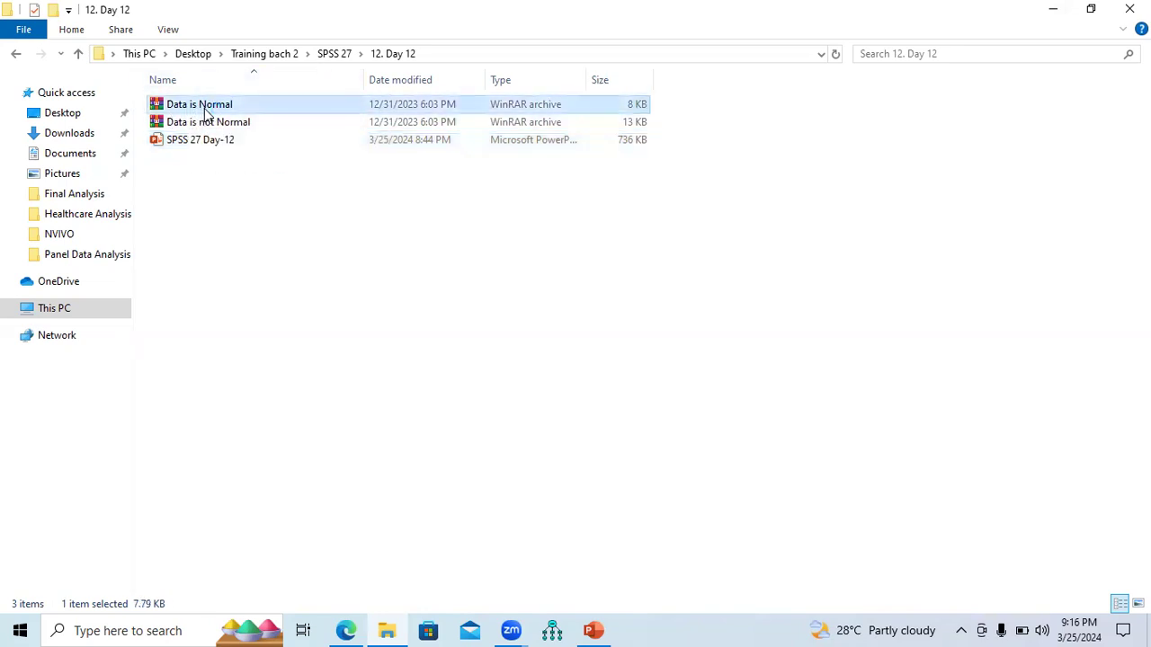
pyautogui.doubleClick(206, 108)
pyautogui.doubleClick(144, 162)
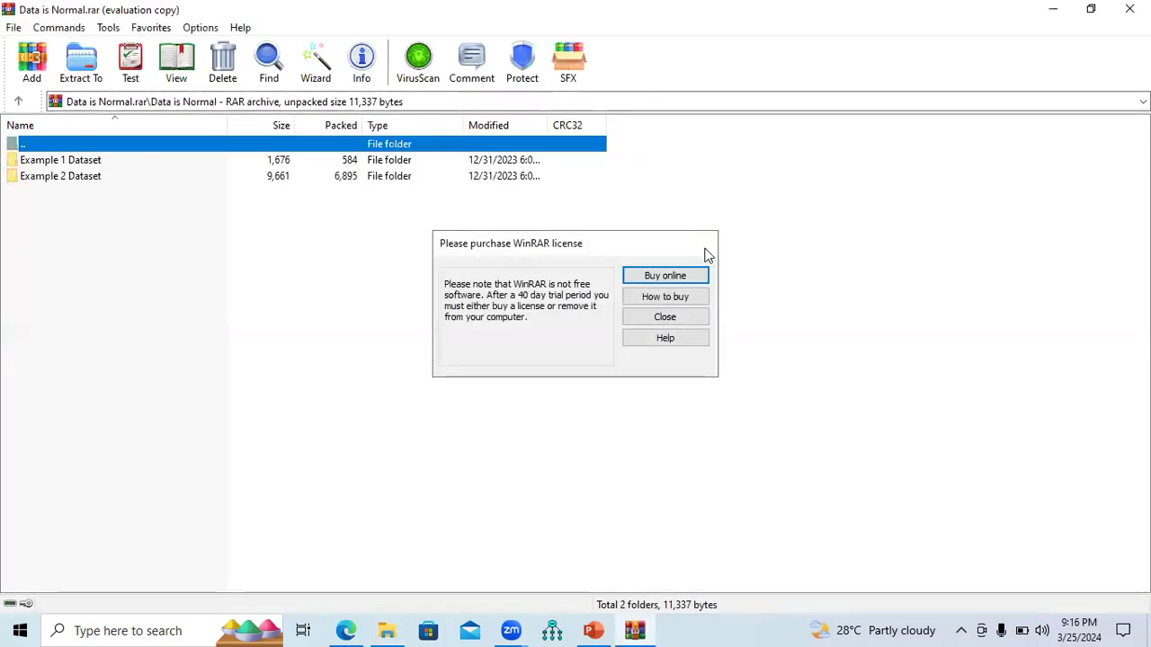
pyautogui.press('Escape')
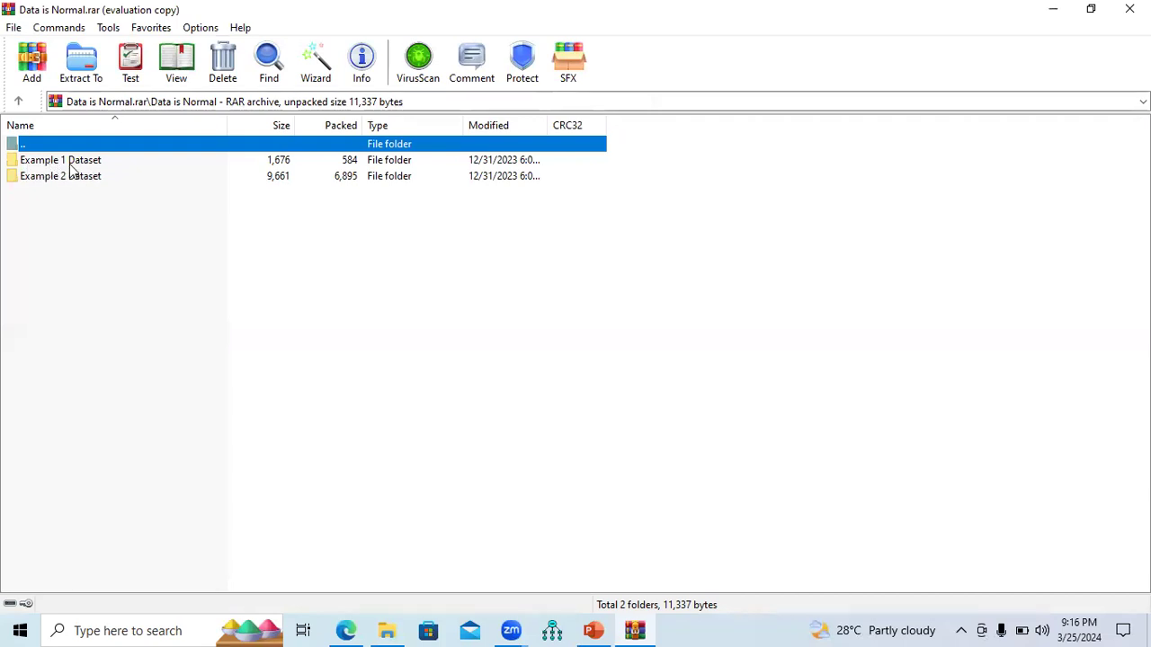
# Extract Example 1 dataset.csv from the Example 1 Dataset folder to the Desktop and close the archive
pyautogui.doubleClick(81, 161)
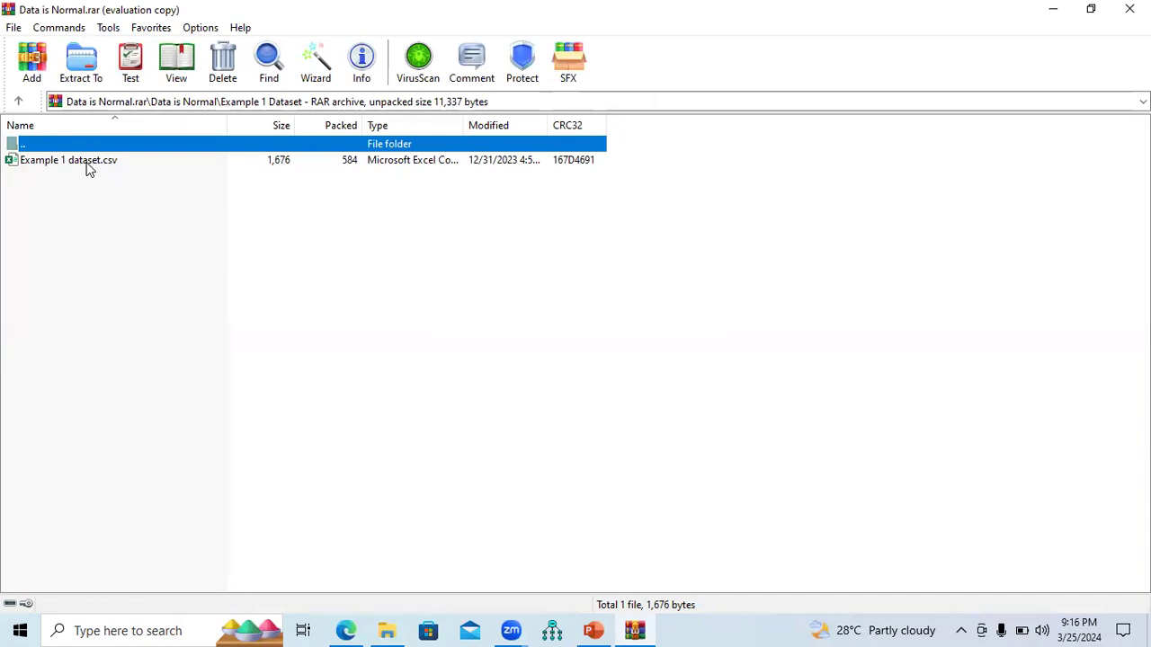
pyautogui.click(88, 167)
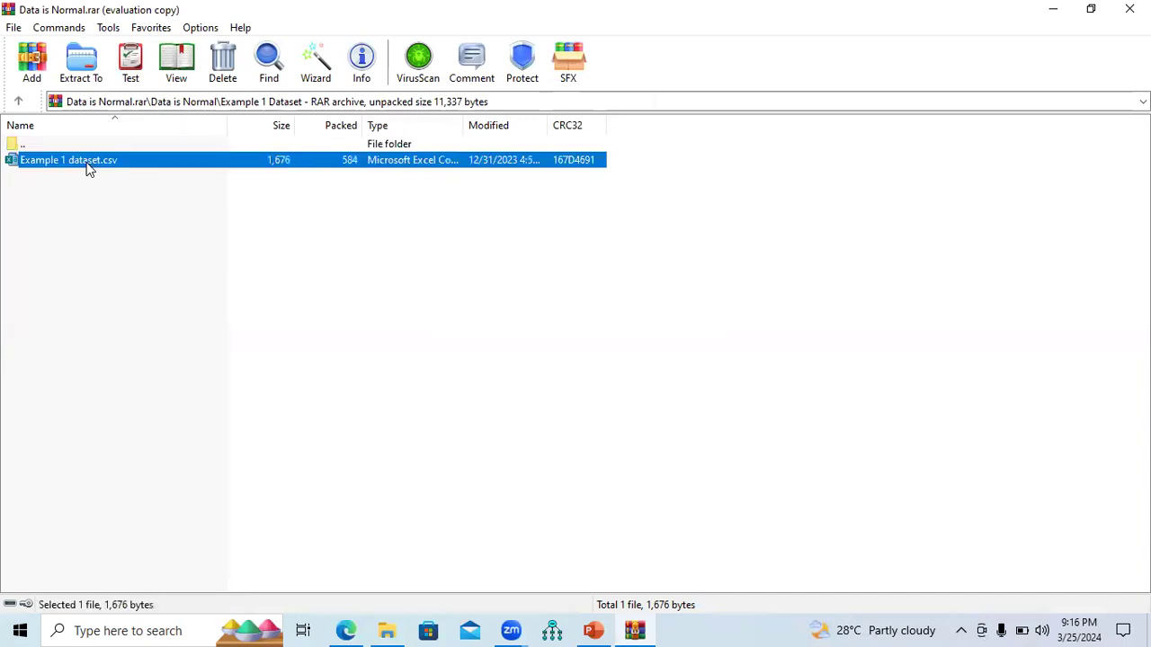
pyautogui.rightClick(231, 166)
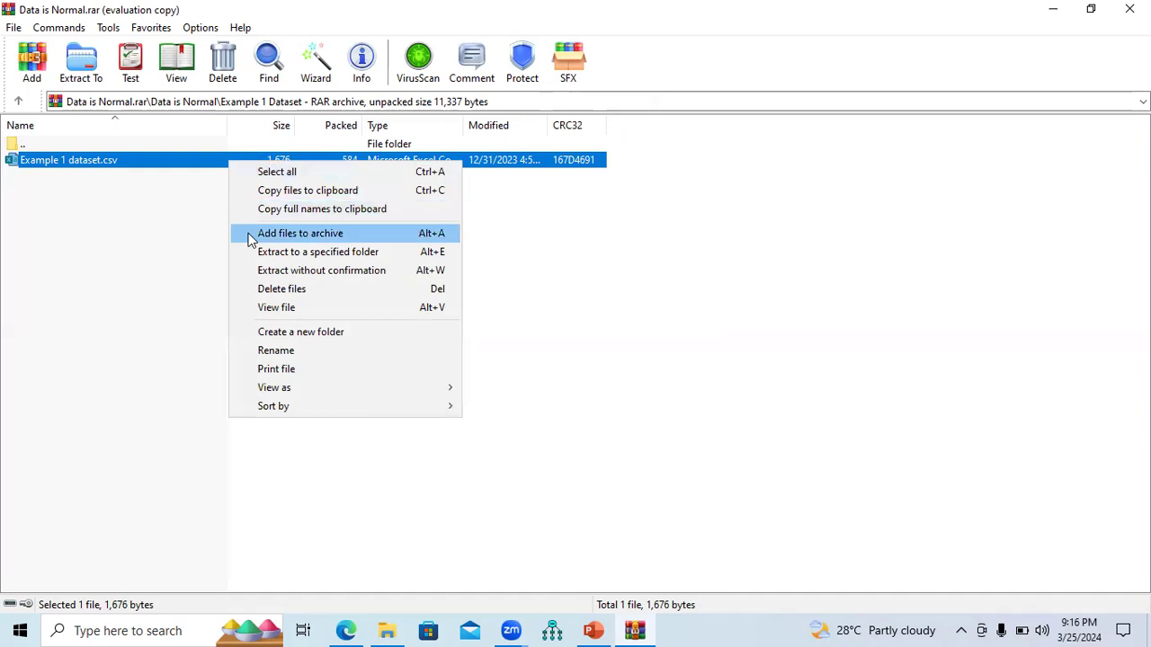
pyautogui.click(435, 253)
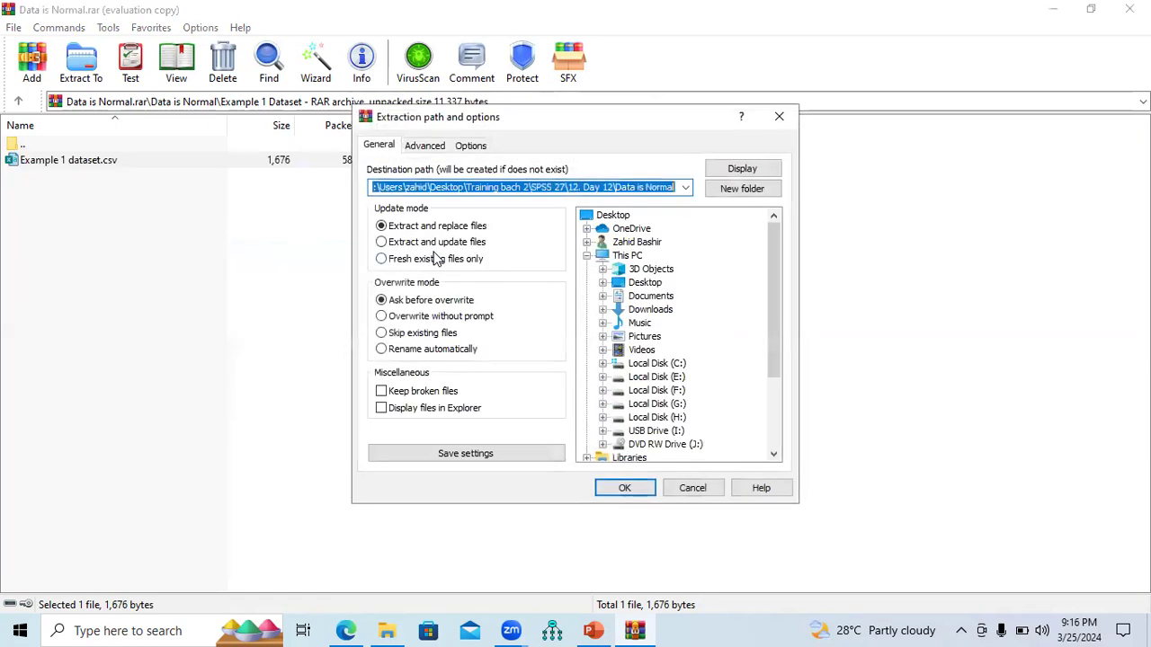
pyautogui.click(638, 285)
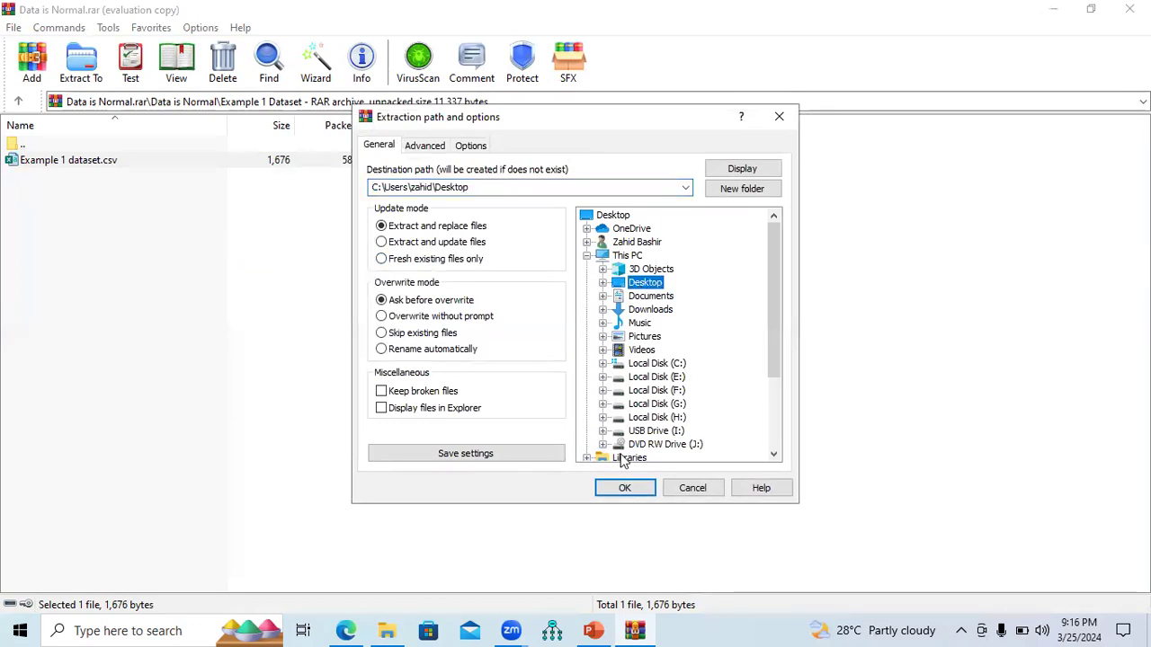
pyautogui.click(620, 488)
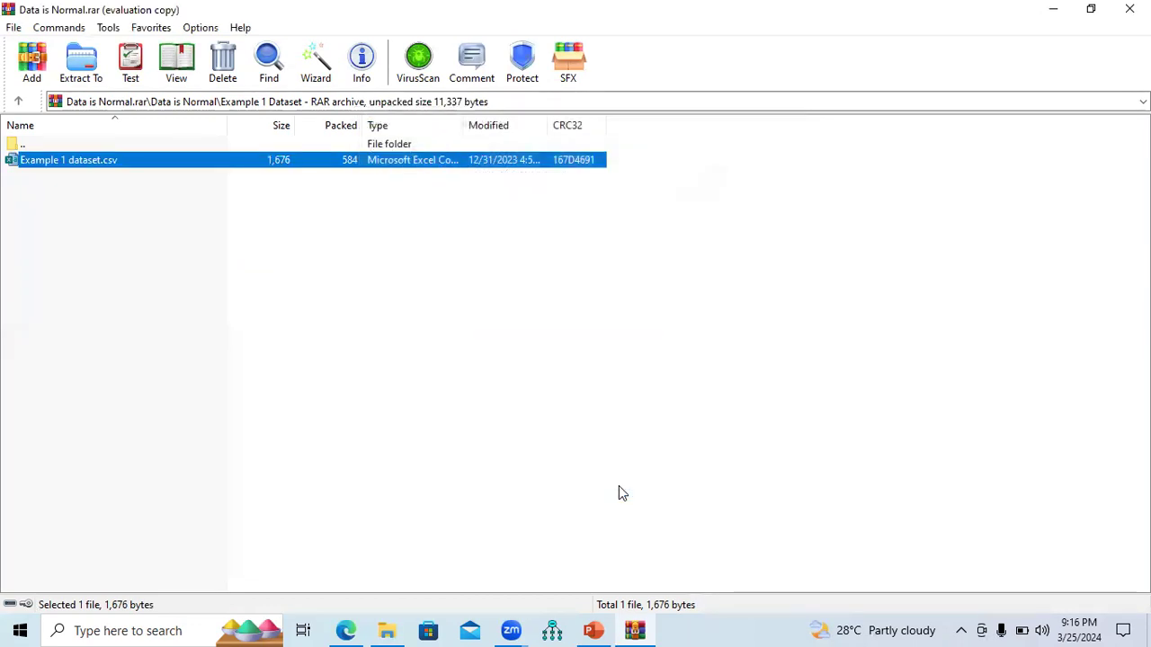
pyautogui.click(1130, 9)
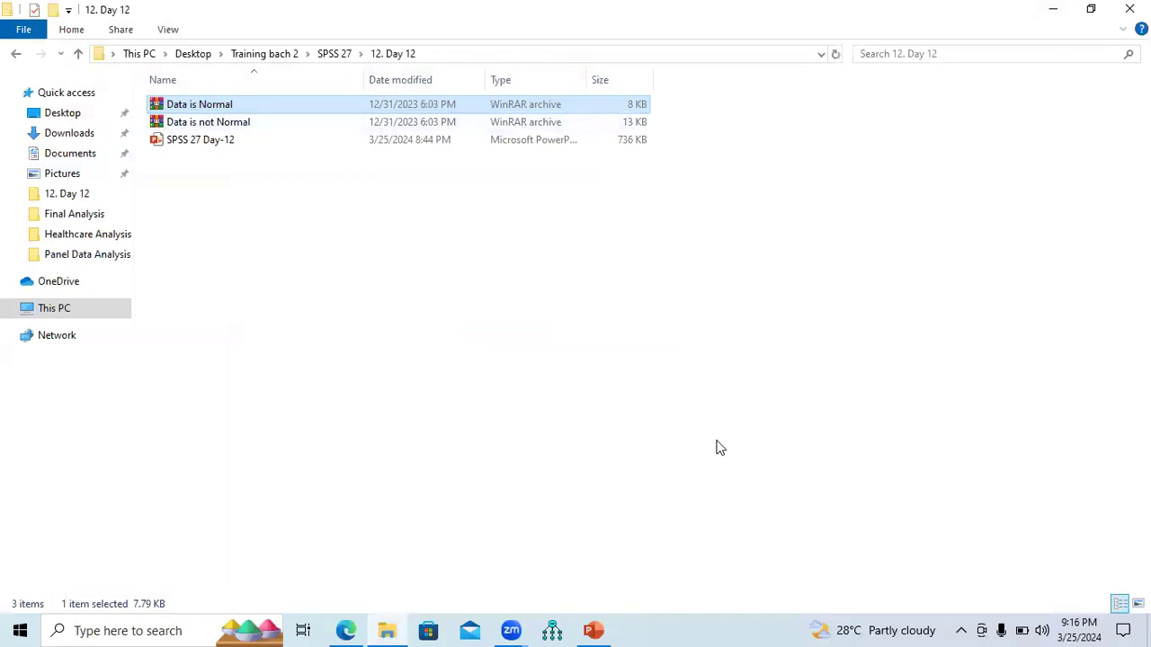
# Open the Example 1 dataset file from the desktop in Excel and fit column A to its contents, dismissing the data loss notice
pyautogui.click(1053, 10)
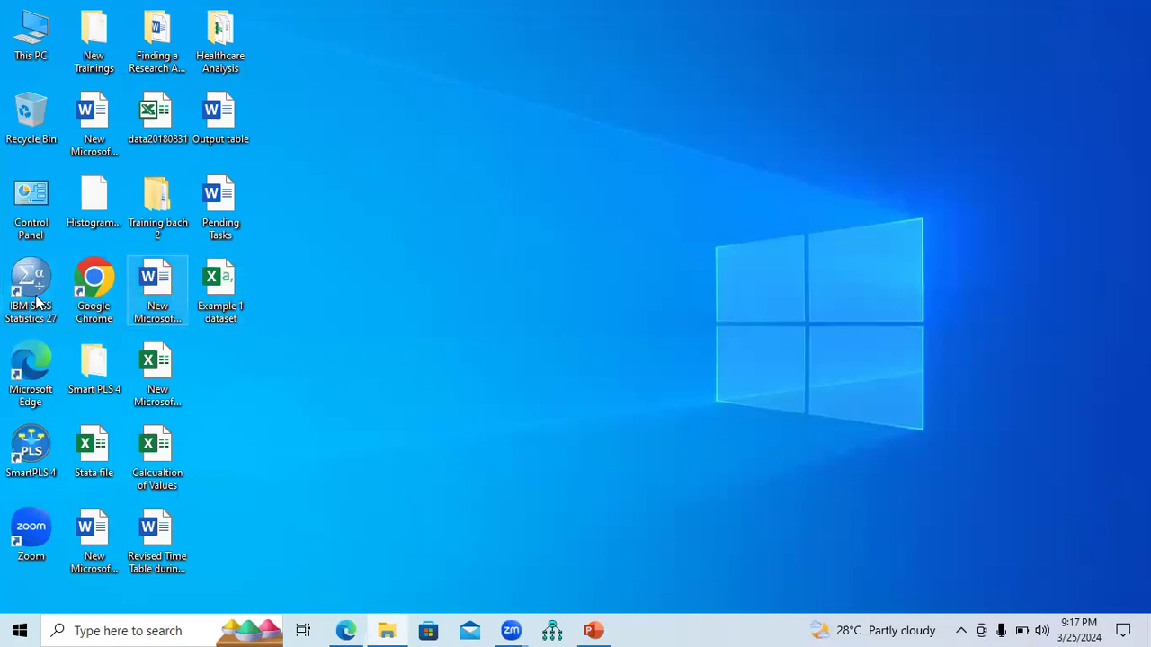
pyautogui.doubleClick(222, 292)
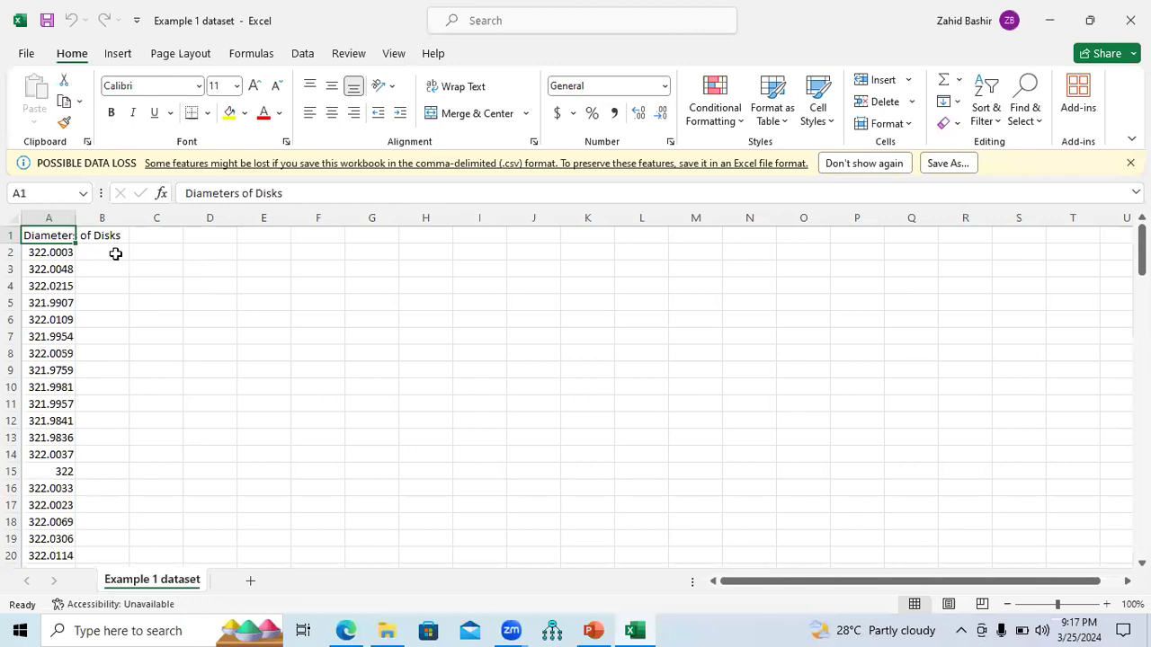
pyautogui.doubleClick(75, 220)
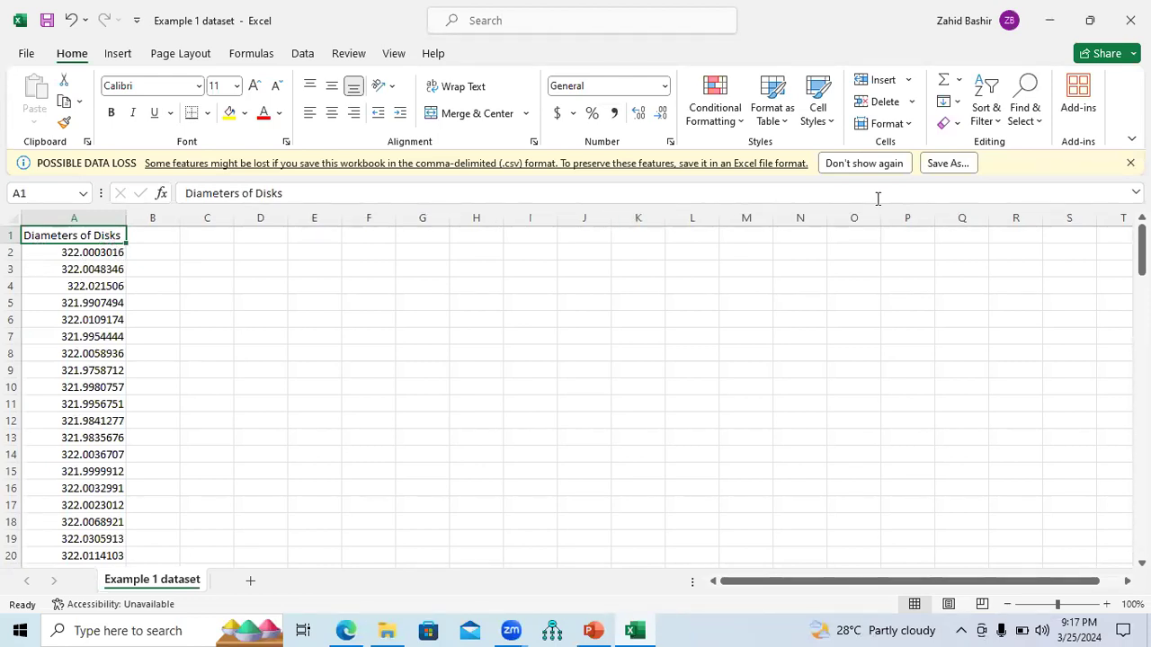
pyautogui.click(1131, 163)
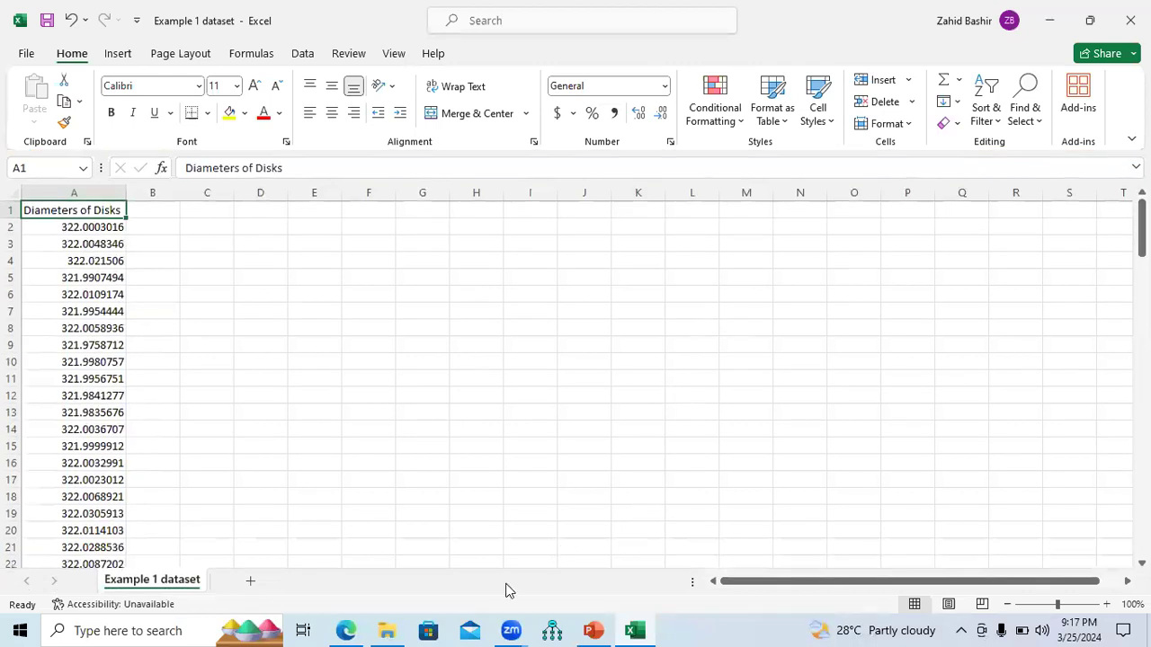
# Minimise the Excel workbook, switch to IBM SPSS Statistics and dismiss its welcome dialog
pyautogui.click(1048, 19)
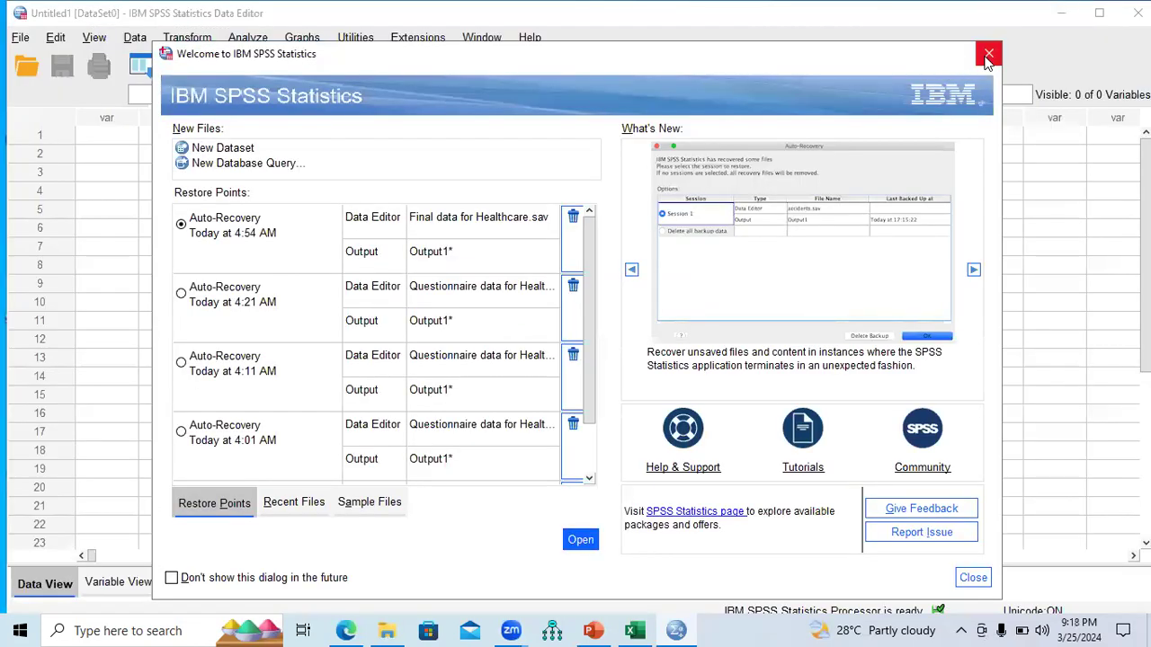
pyautogui.click(988, 53)
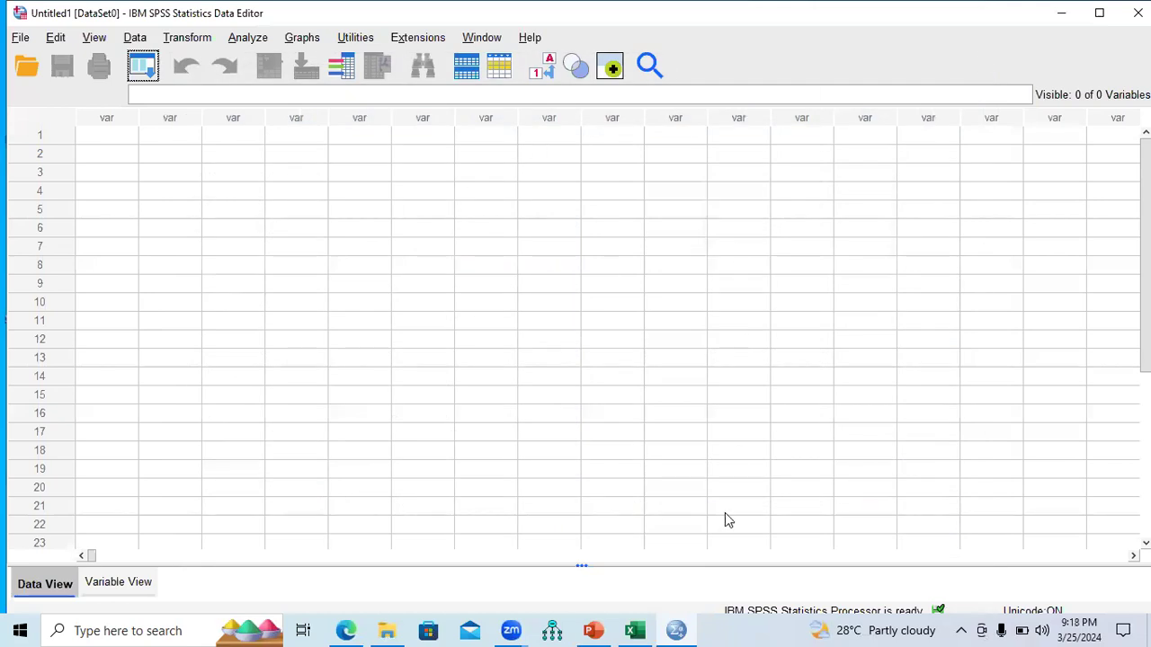
pyautogui.moveTo(640, 629)
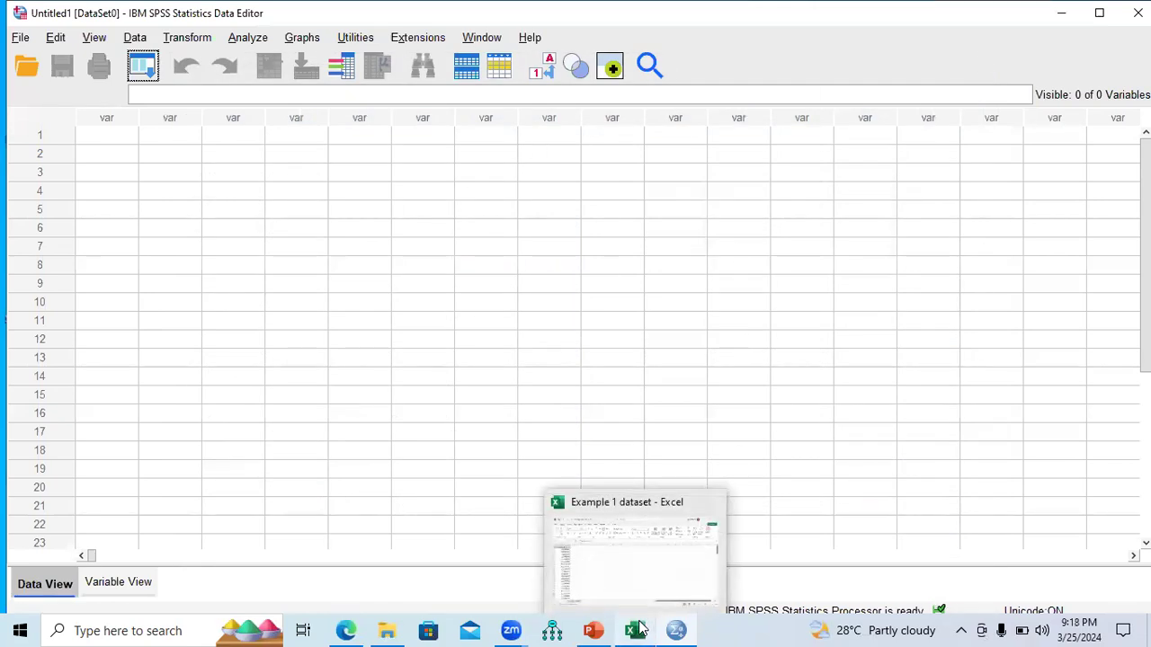
# Check the file type of the Example 1 dataset file on the desktop in its properties
pyautogui.click(1061, 13)
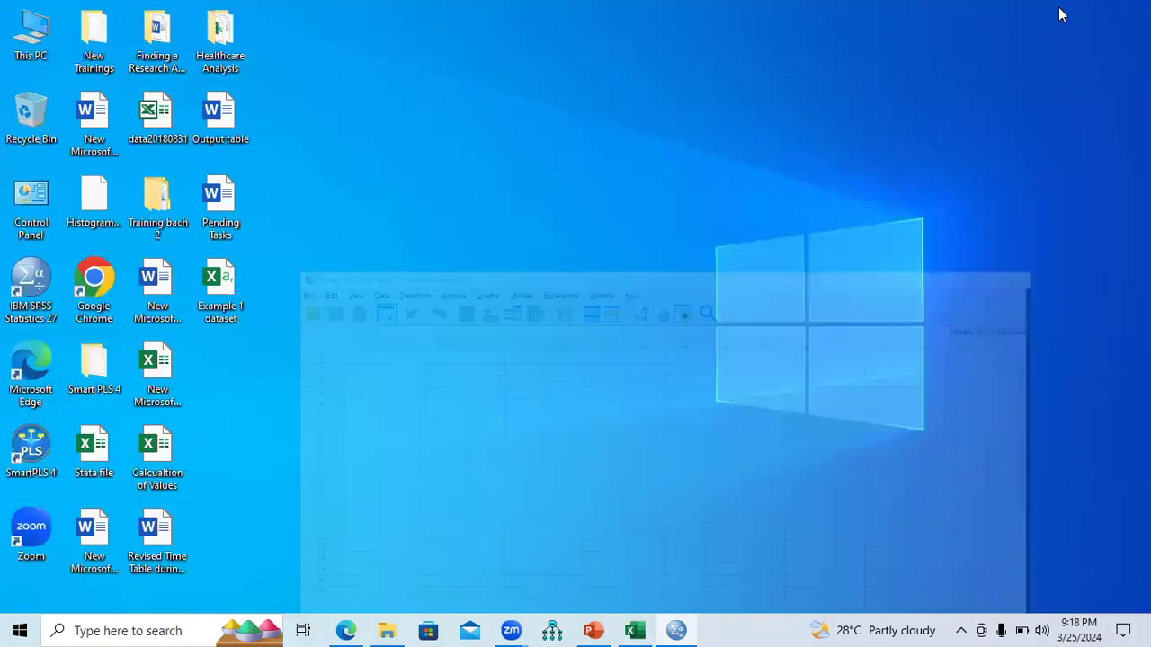
pyautogui.rightClick(223, 317)
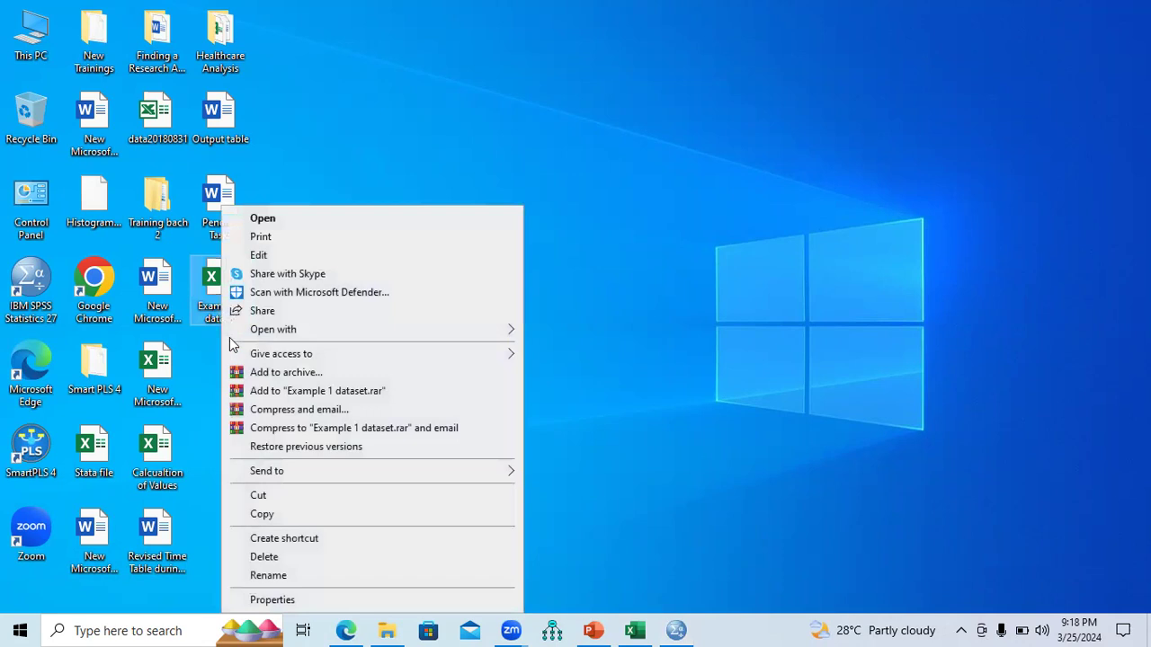
pyautogui.click(272, 600)
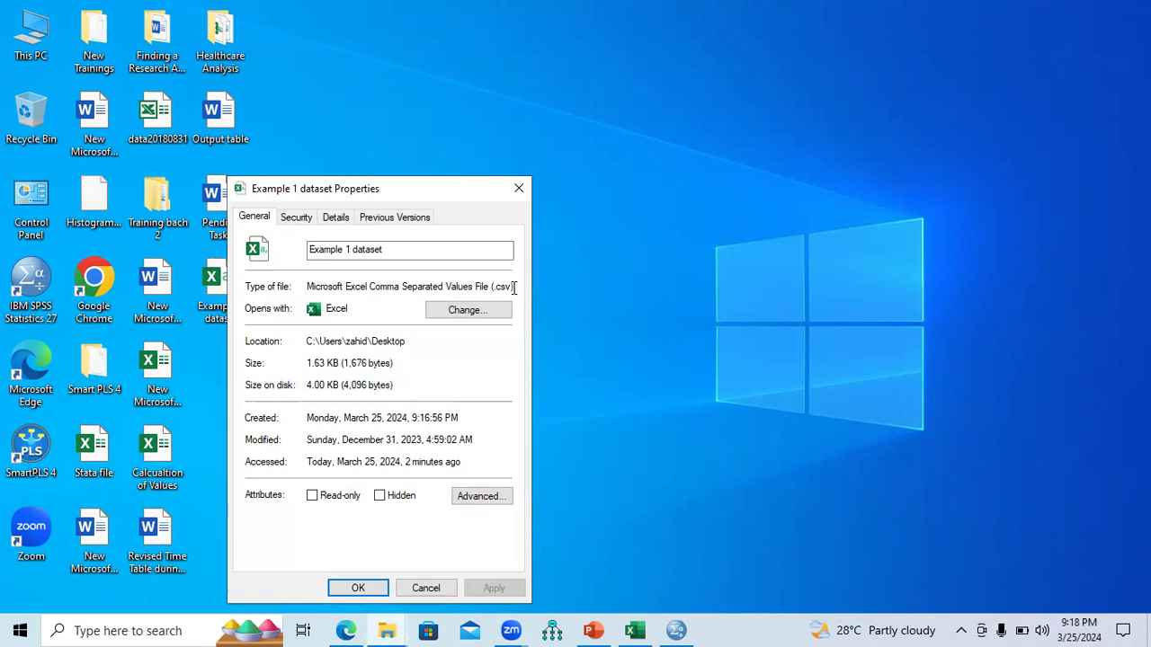
pyautogui.moveTo(501, 285); pyautogui.dragTo(493, 286)
pyautogui.click(519, 192)
# Switch to IBM SPSS Statistics and import Example 1 dataset.csv from the Desktop as CSV data, keeping the default read settings
pyautogui.click(676, 630)
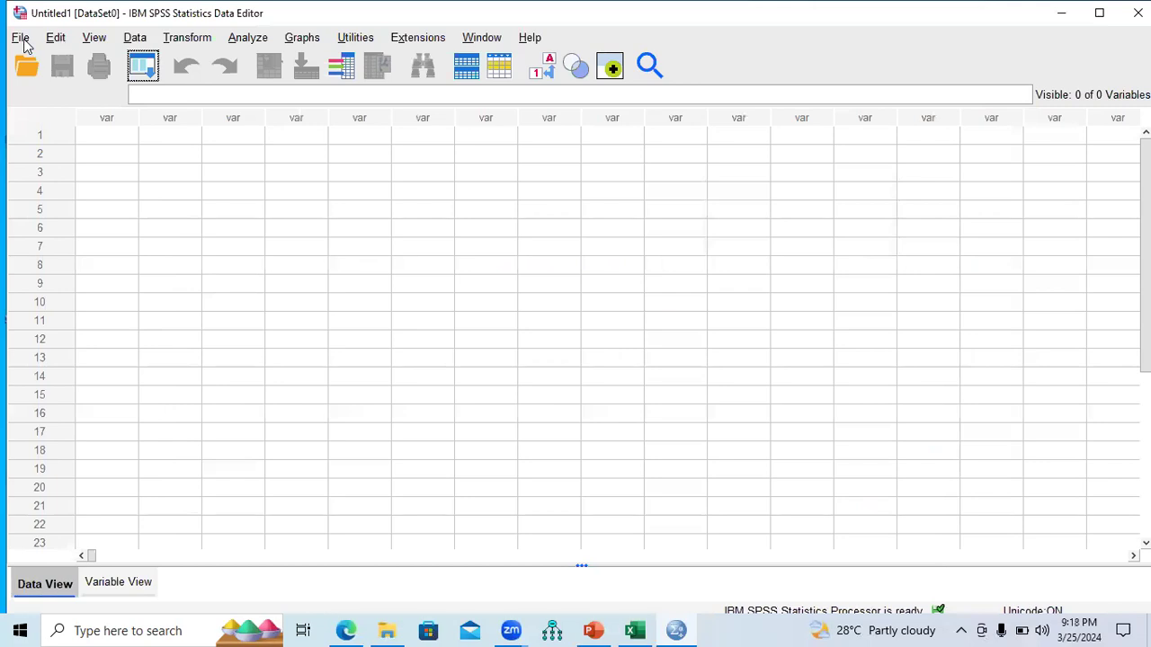
pyautogui.click(21, 41)
pyautogui.moveTo(70, 107)
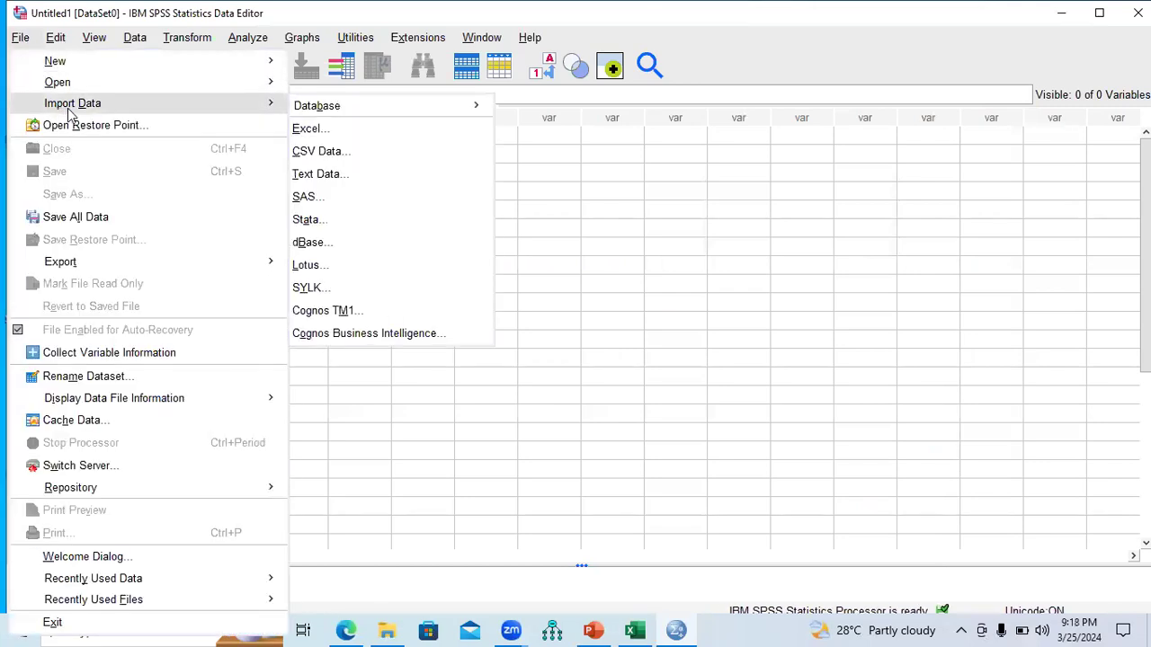
pyautogui.click(340, 160)
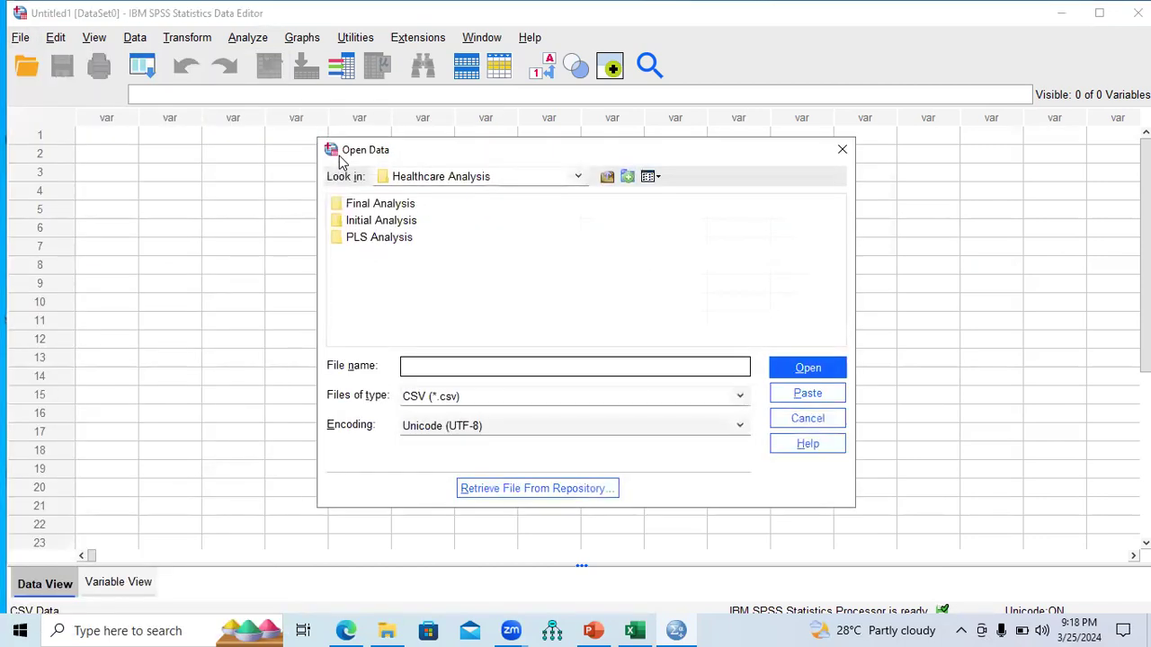
pyautogui.click(578, 179)
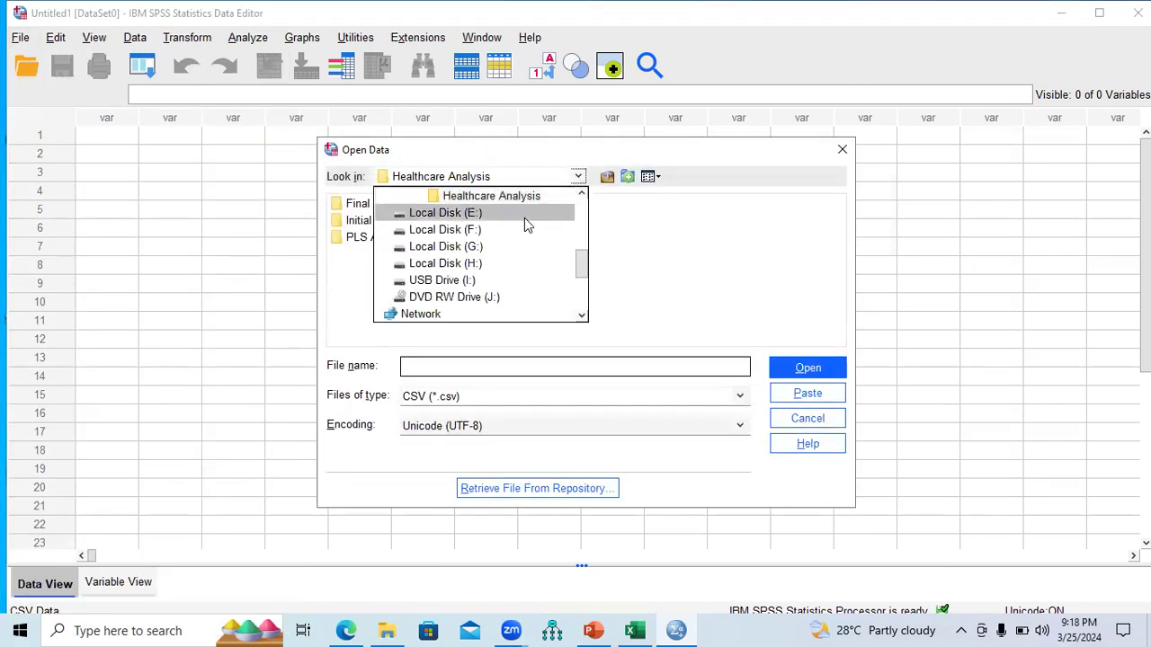
pyautogui.moveTo(580, 269)
pyautogui.mouseDown()
pyautogui.moveTo(582, 293)
pyautogui.moveTo(579, 254)
pyautogui.mouseUp()
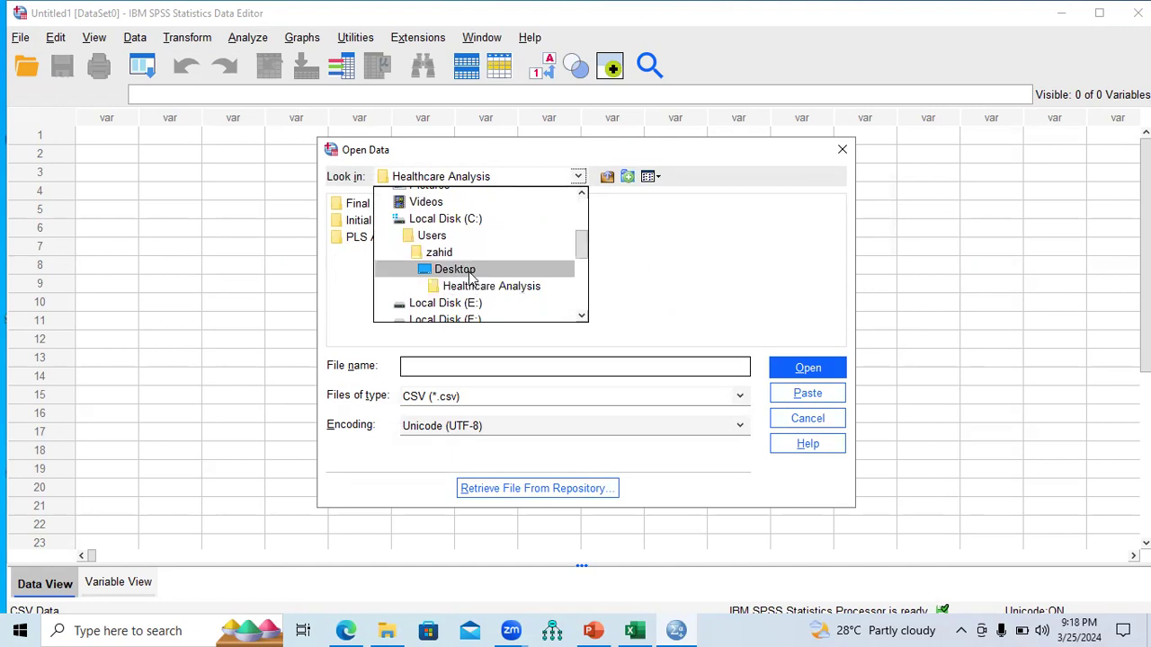
pyautogui.click(468, 270)
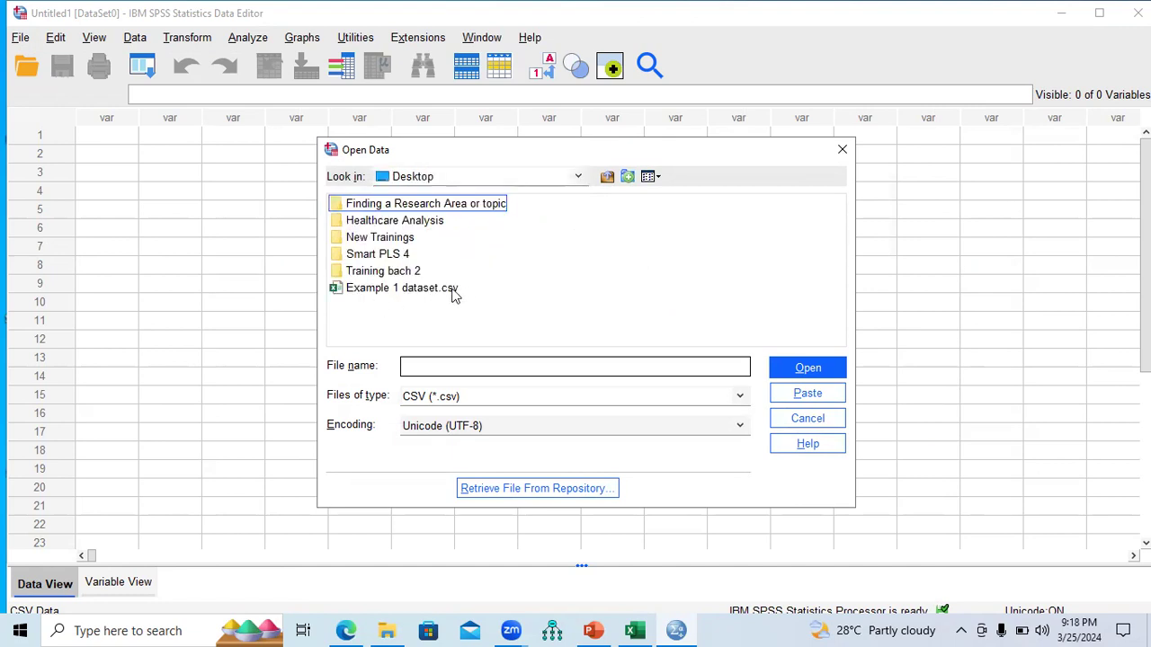
pyautogui.click(437, 292)
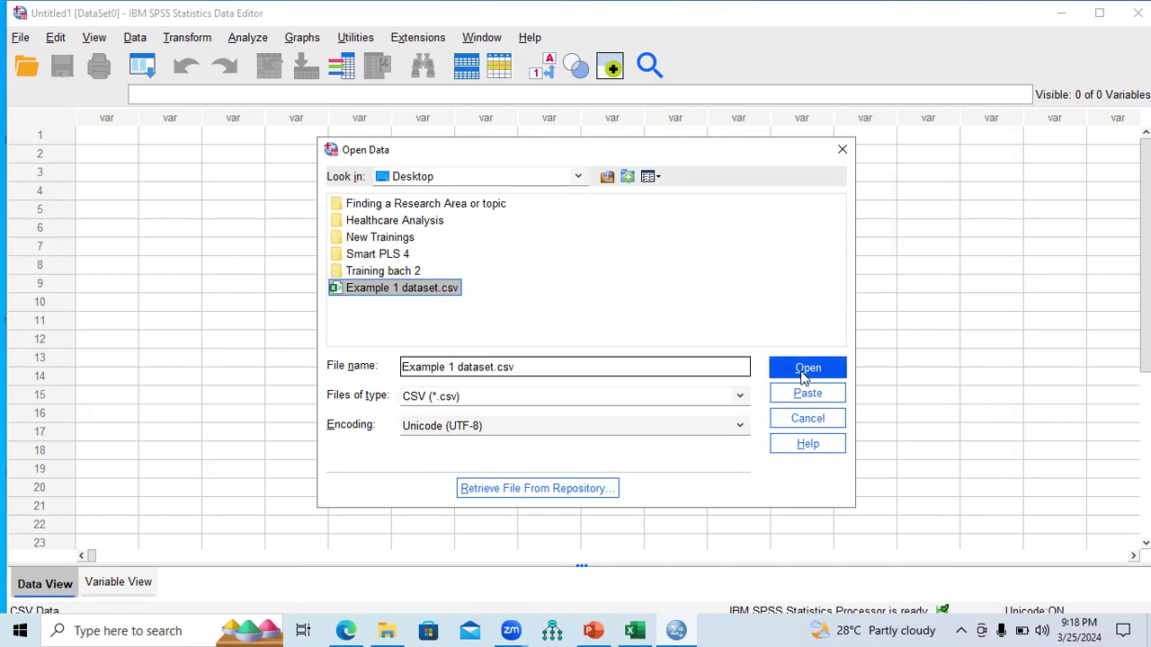
pyautogui.click(805, 370)
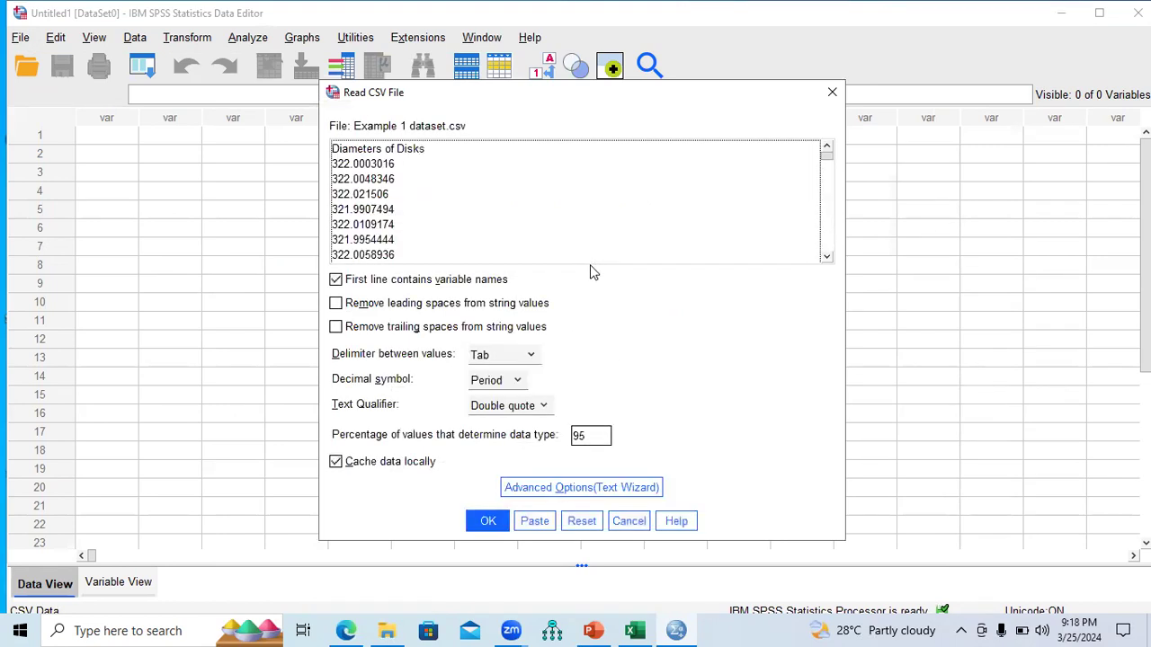
pyautogui.click(488, 523)
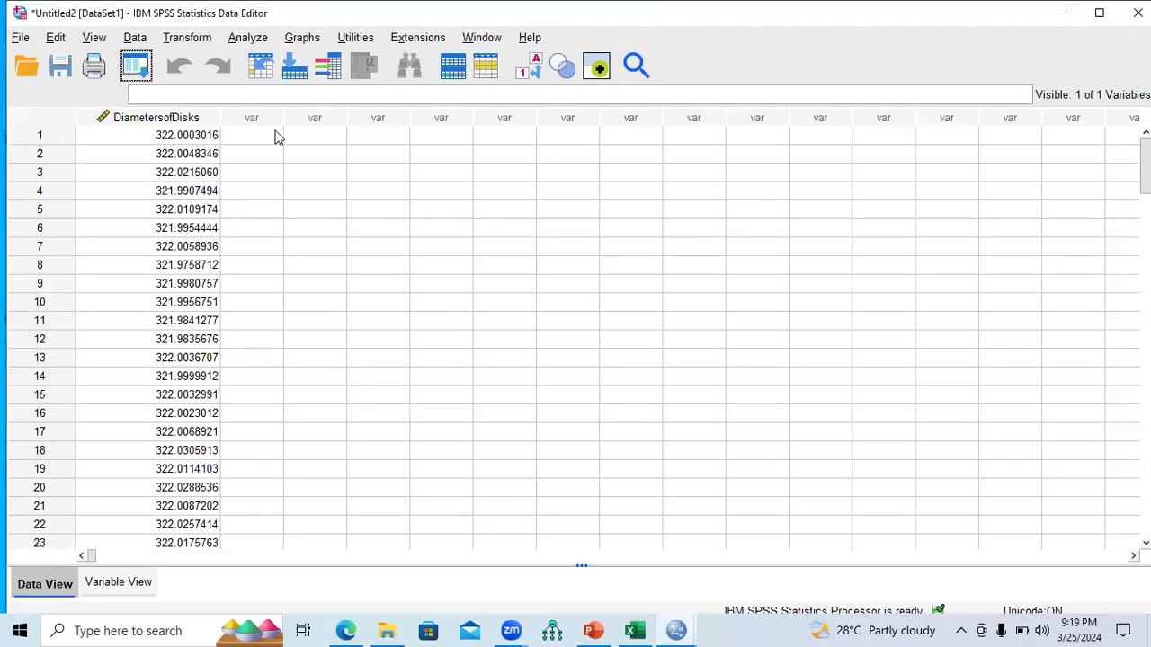
# Rename the imported DiametersofDisks variable to Diameters in the variable definitions
pyautogui.scroll(-1, 1145, 166)
pyautogui.scroll(-20, 576, 342)
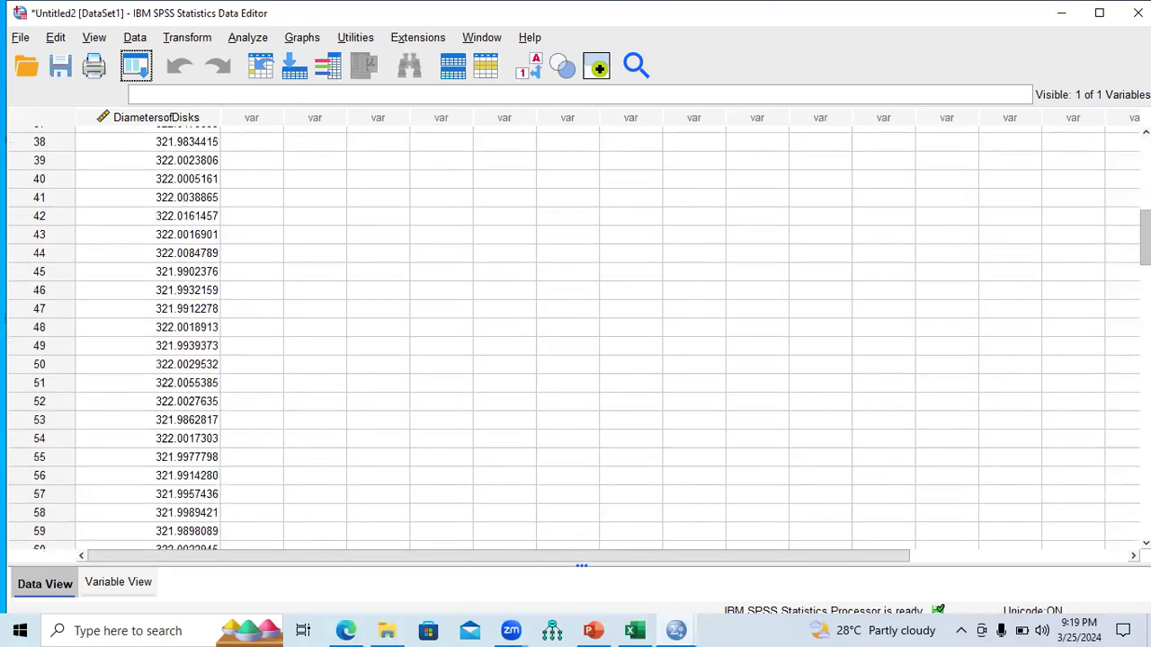
pyautogui.scroll(20, 576, 342)
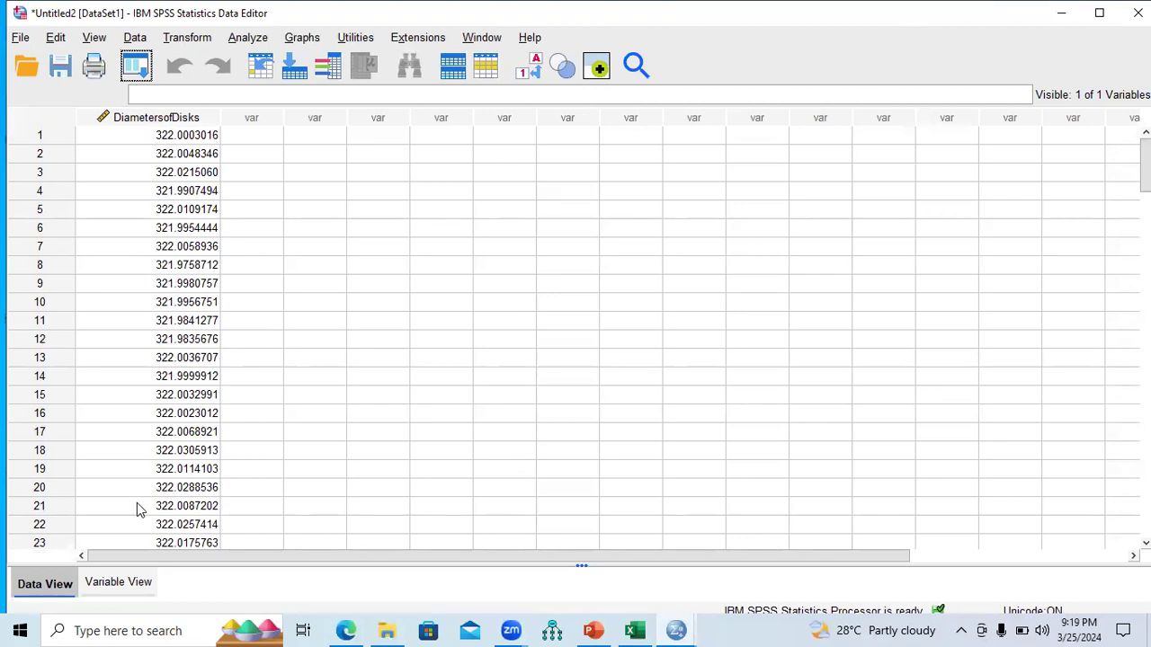
pyautogui.click(117, 582)
pyautogui.doubleClick(113, 110)
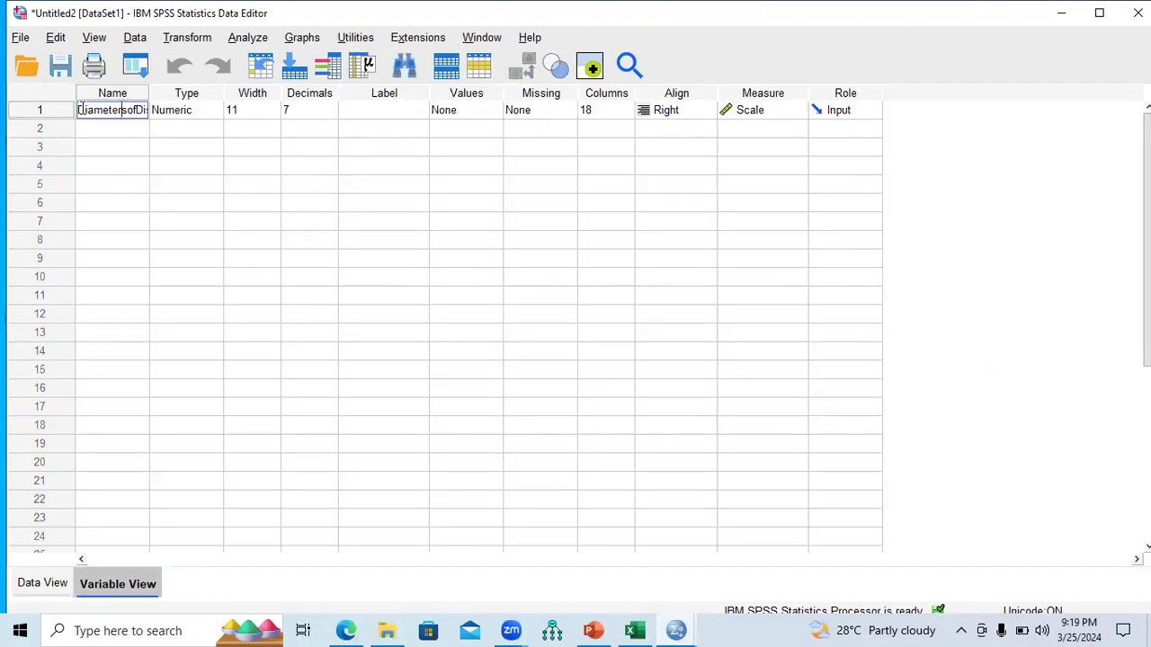
pyautogui.moveTo(132, 109); pyautogui.dragTo(166, 117)
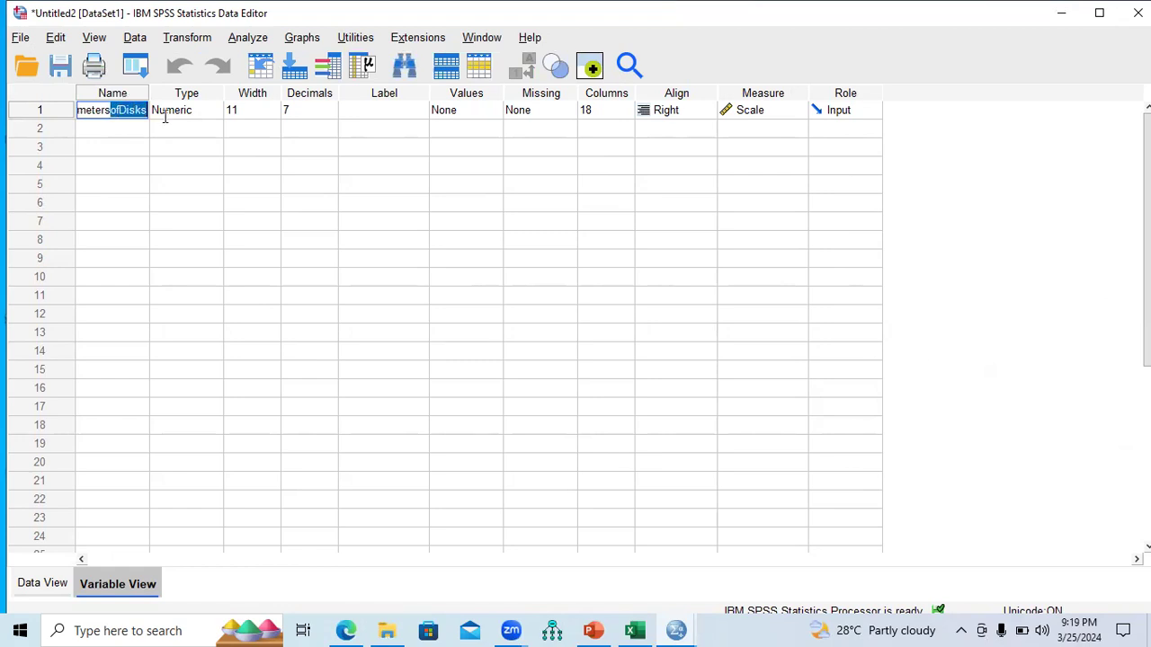
pyautogui.press('BackSpace')
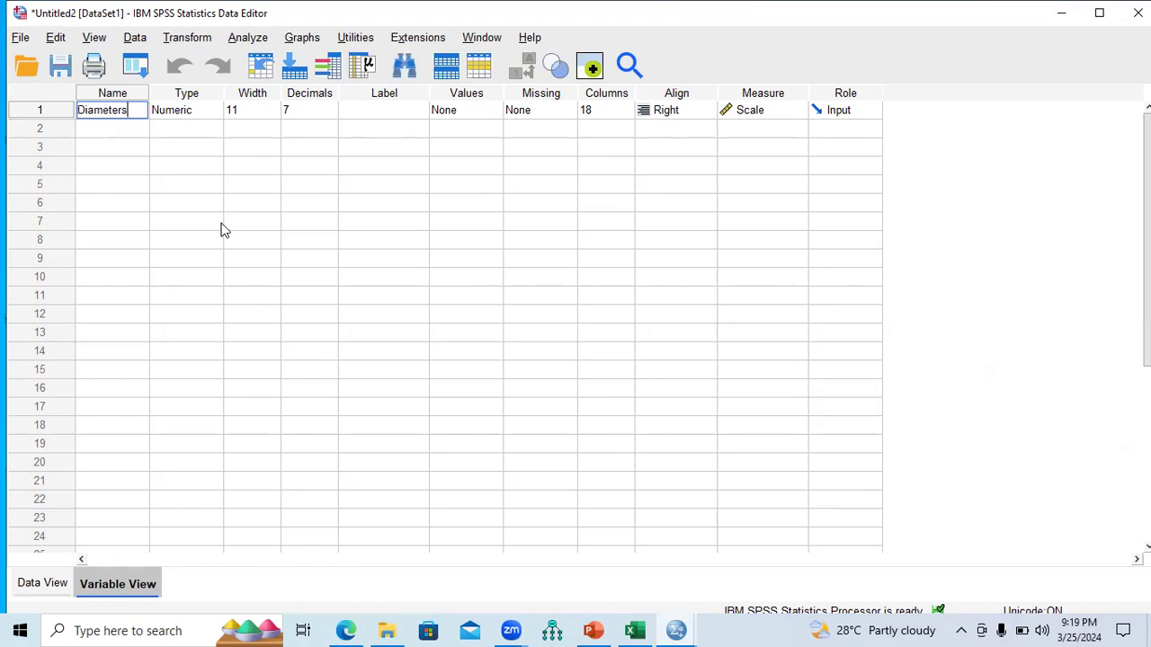
pyautogui.click(120, 132)
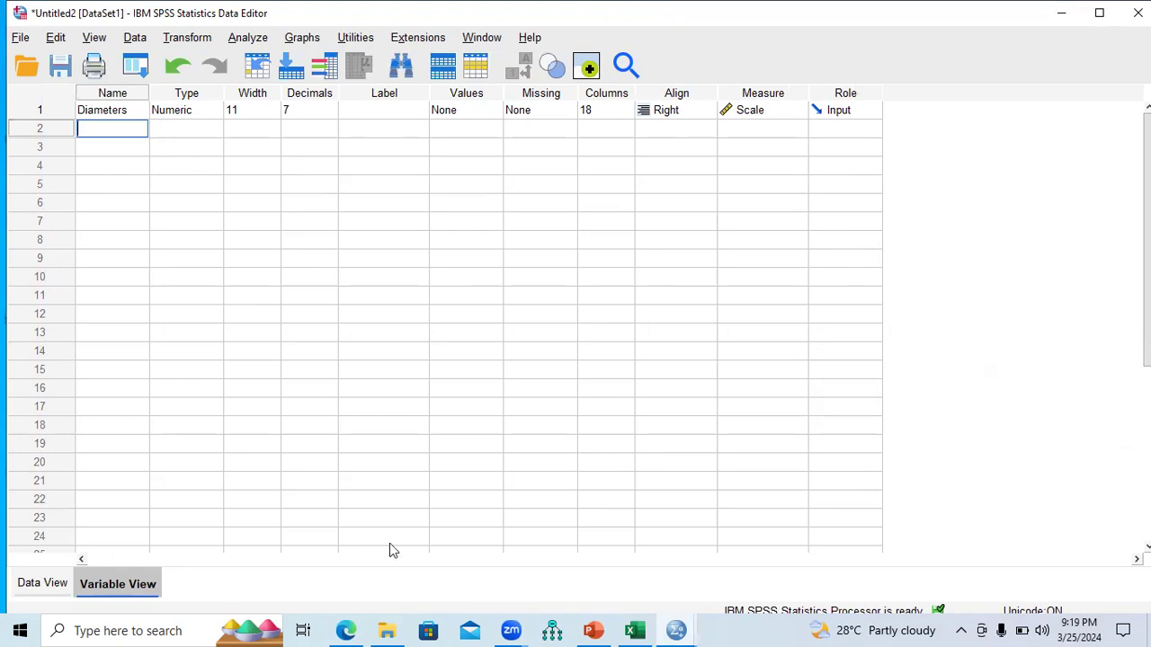
# Switch to the PowerPoint presentation, start the slide show at the Example-1 slide and turn on the laser pointer
pyautogui.click(592, 630)
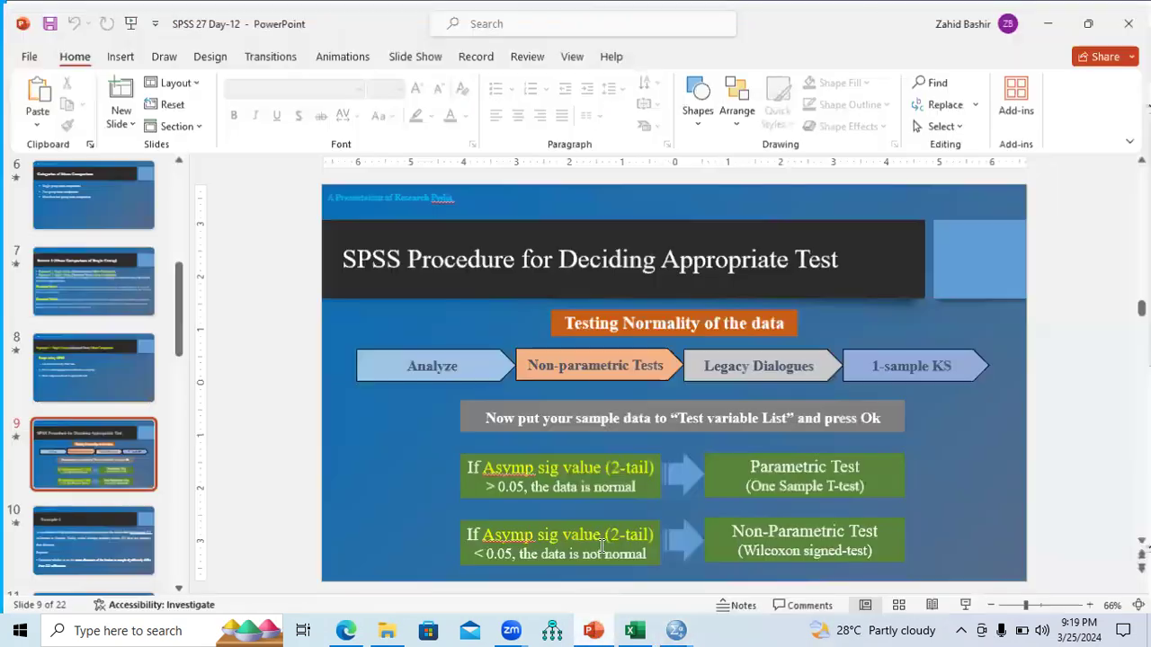
pyautogui.click(176, 359)
pyautogui.press('Down')
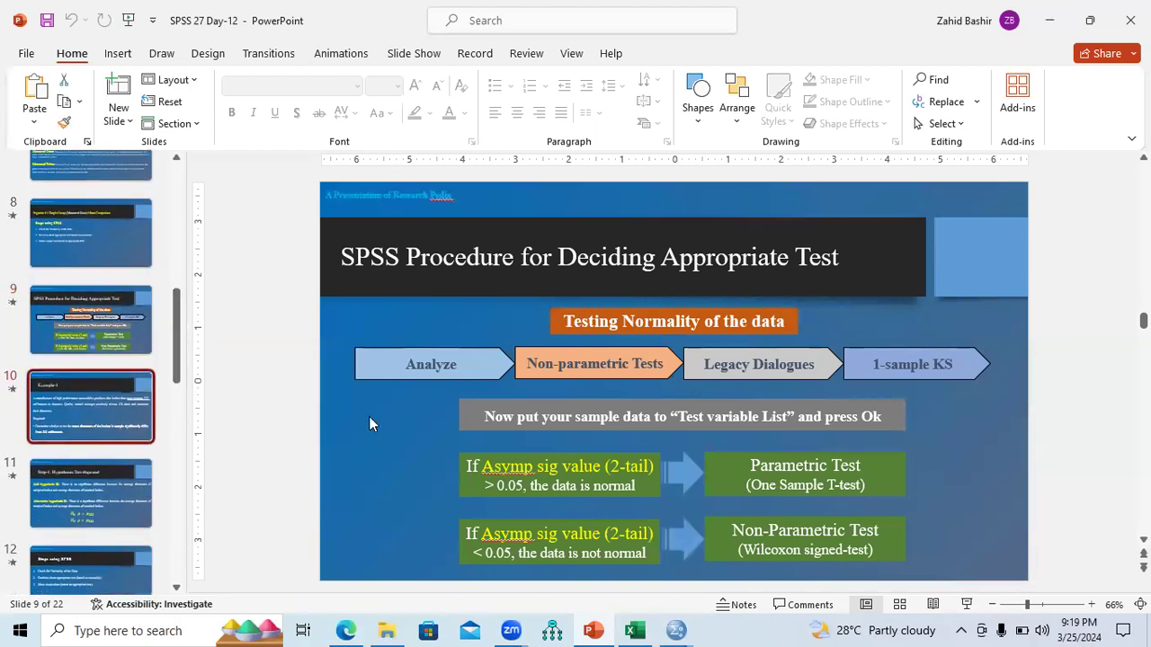
pyautogui.click(967, 604)
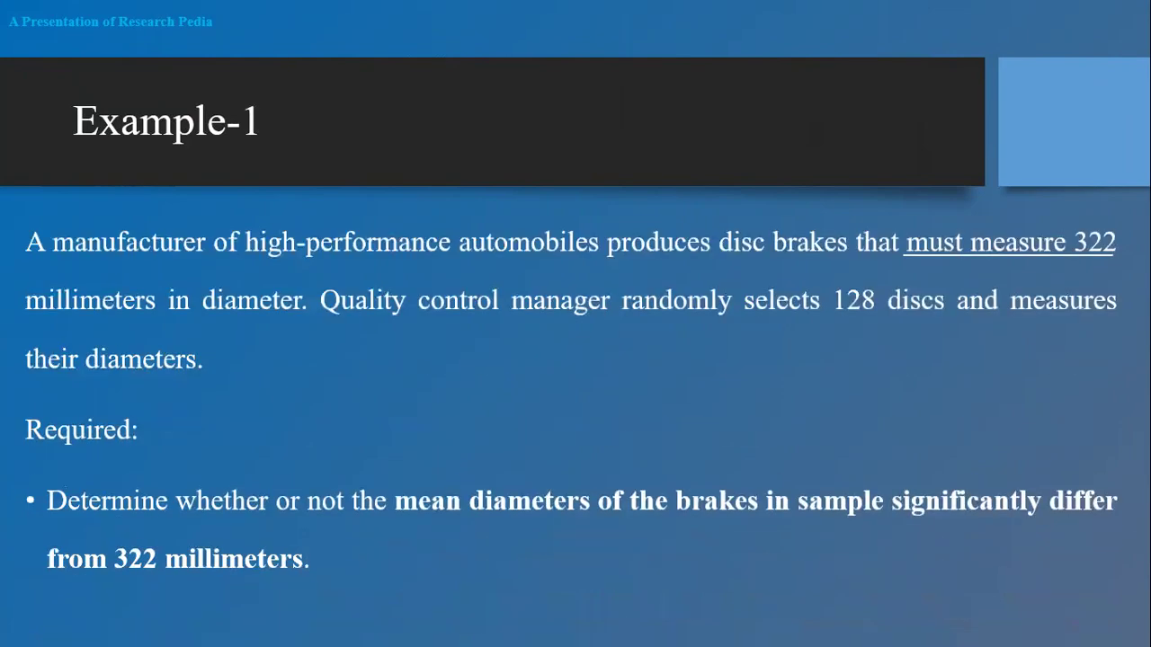
pyautogui.rightClick(212, 283)
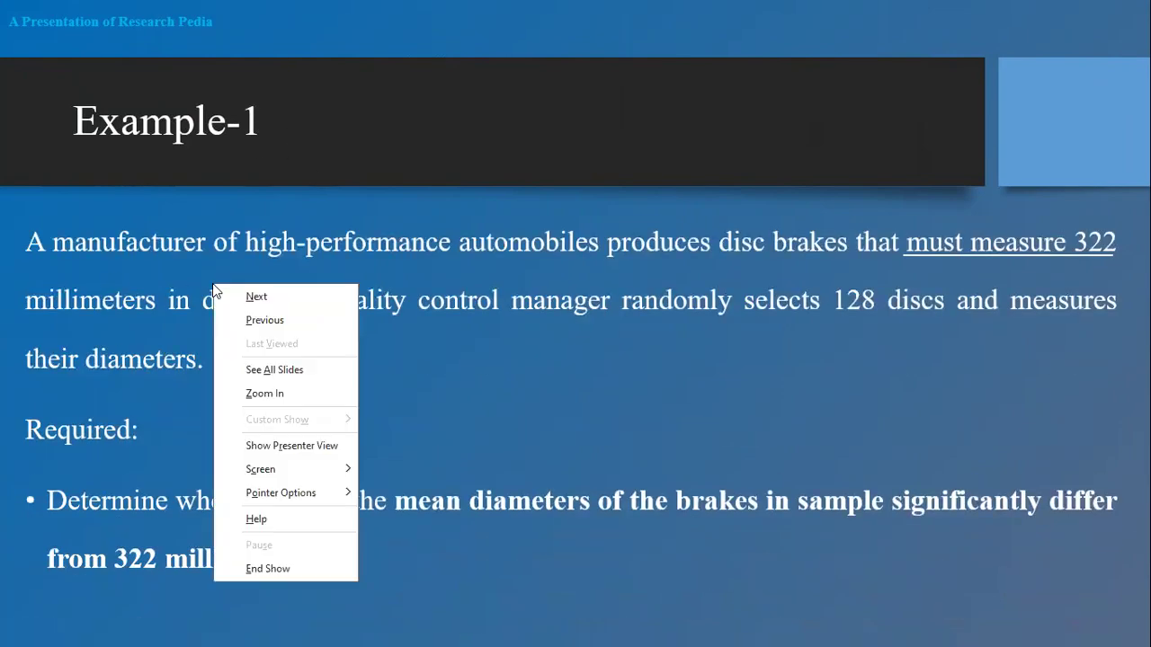
pyautogui.moveTo(292, 499)
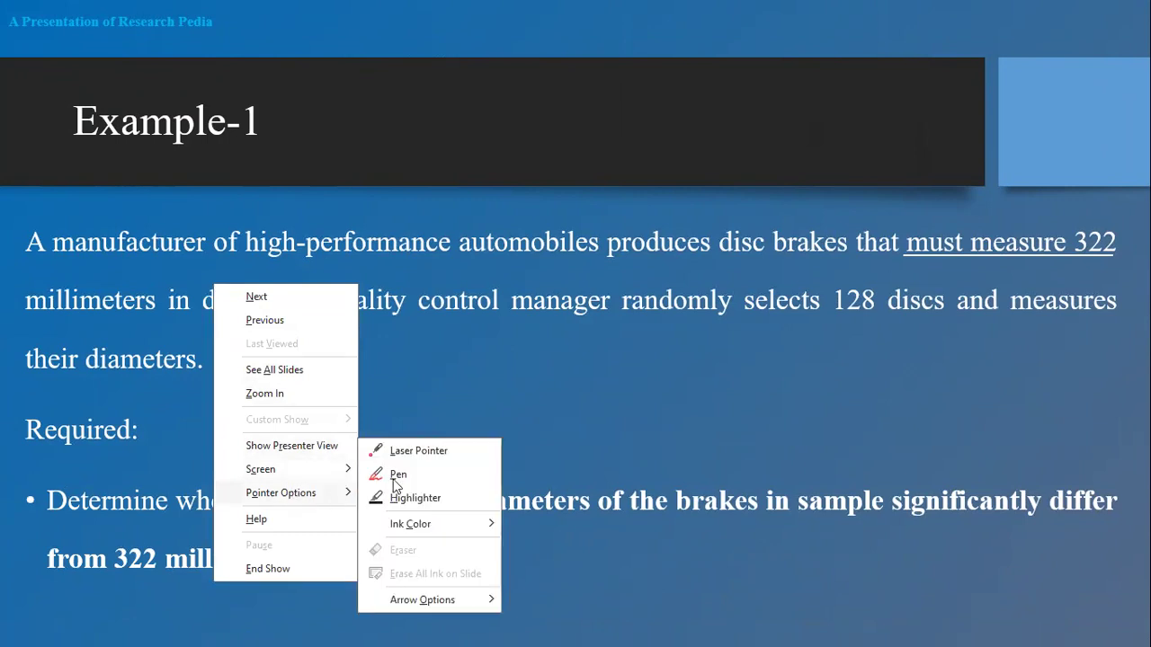
pyautogui.click(417, 452)
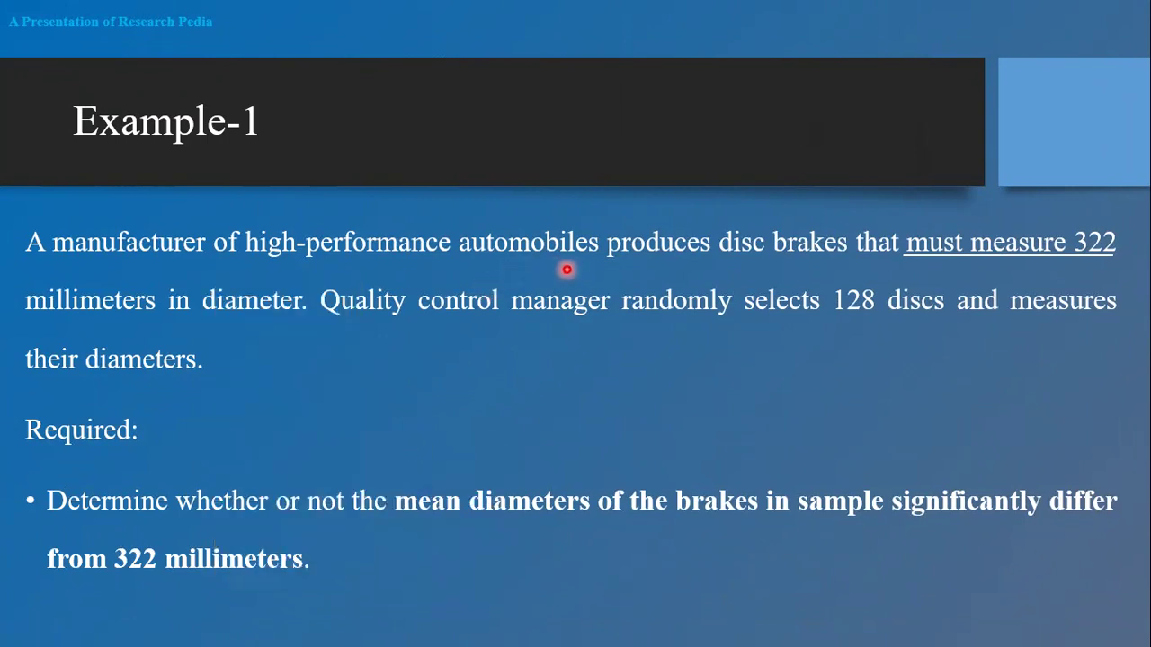